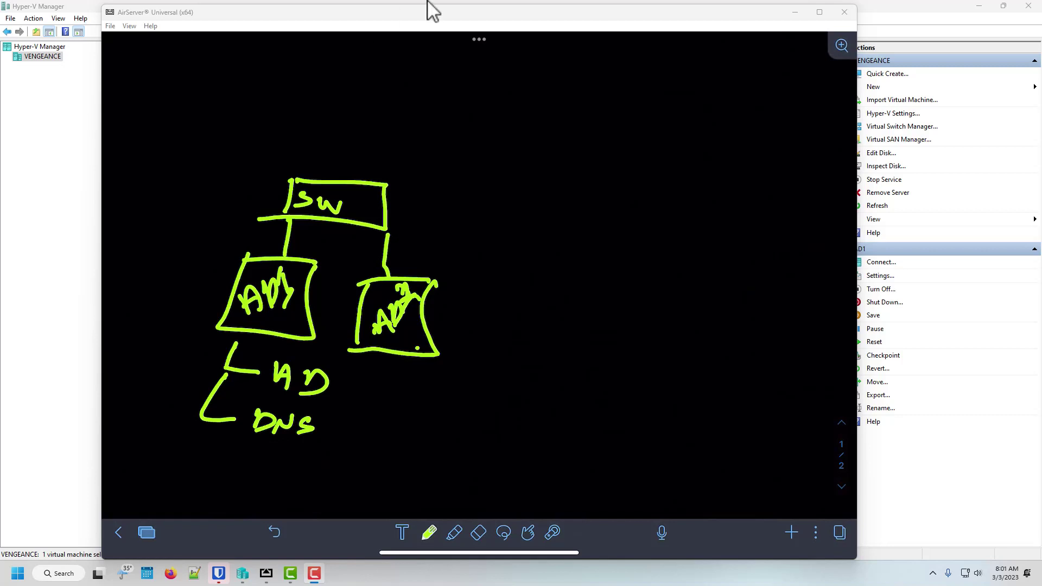
- Minimize the AirServer whiteboard and open a connection to the AD1 virtual machine from Hyper-V Manager
left_click(797, 15)
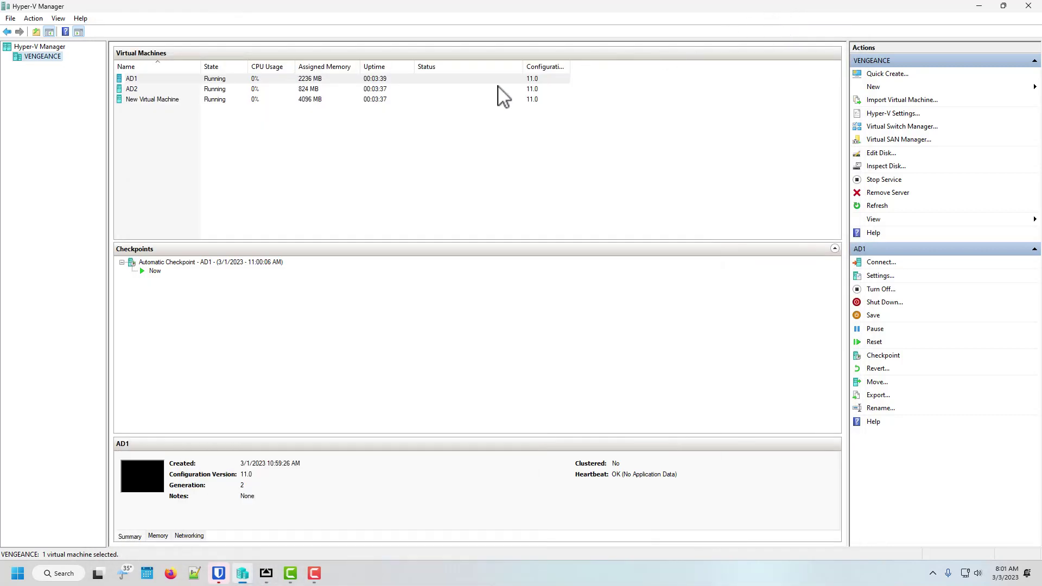
right_click(131, 79)
left_click(158, 85)
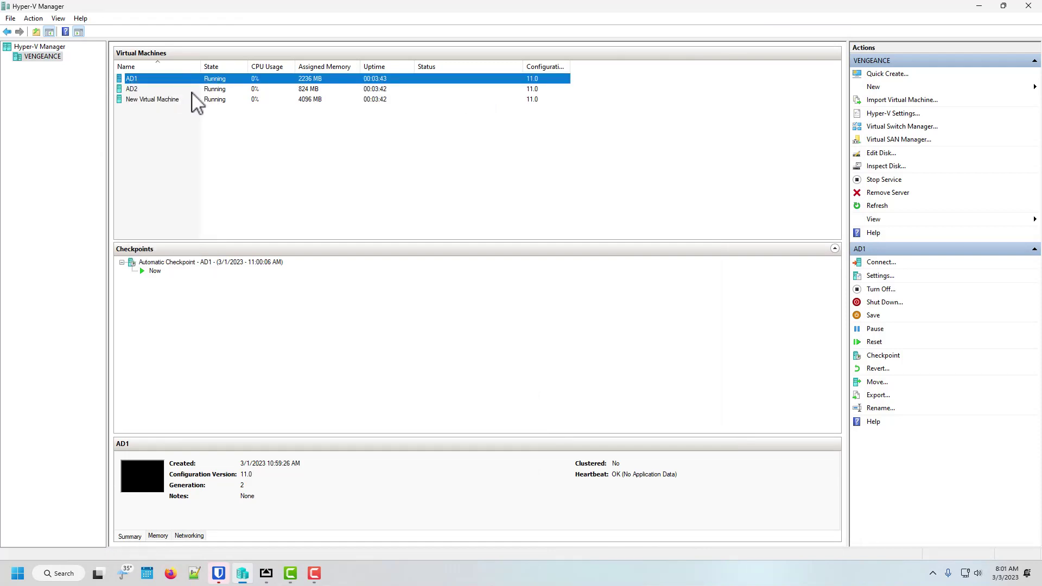
left_click(464, 196)
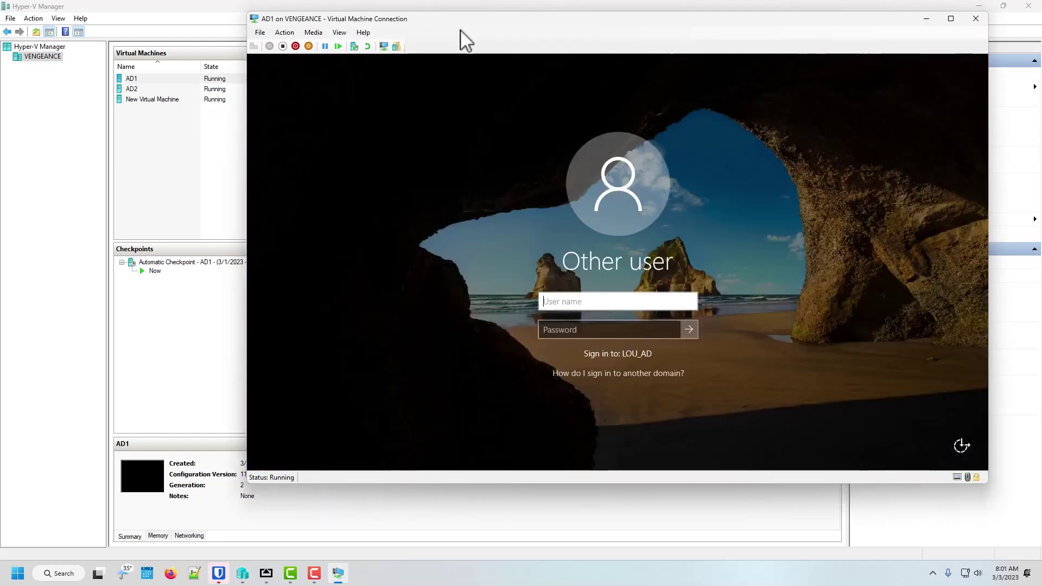
left_click_drag(461, 26, 456, 78)
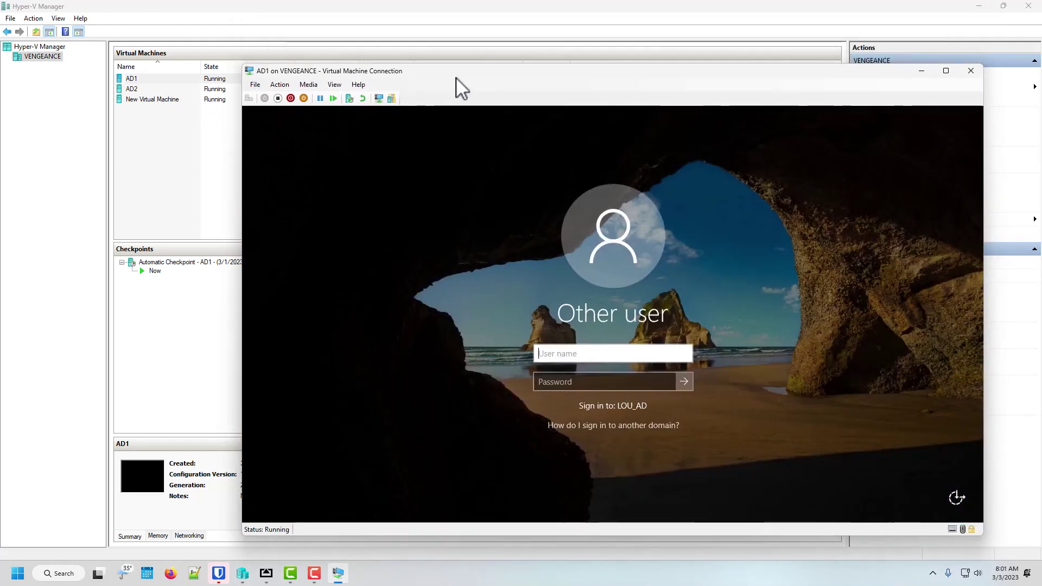
- Sign in to AD1 as administrator with the account password
type("adminis")
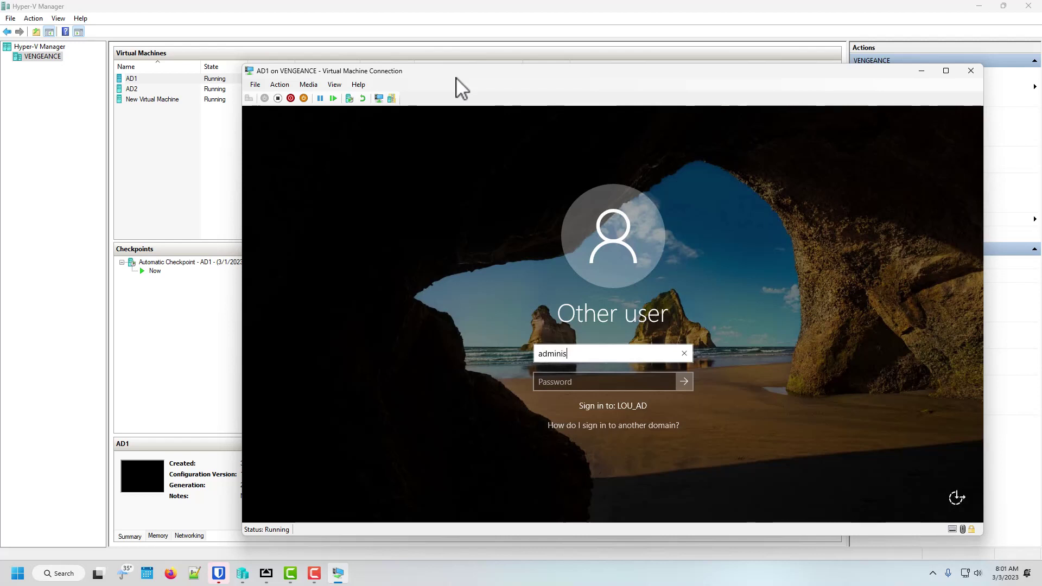
type("trator")
key("Tab")
type("****")
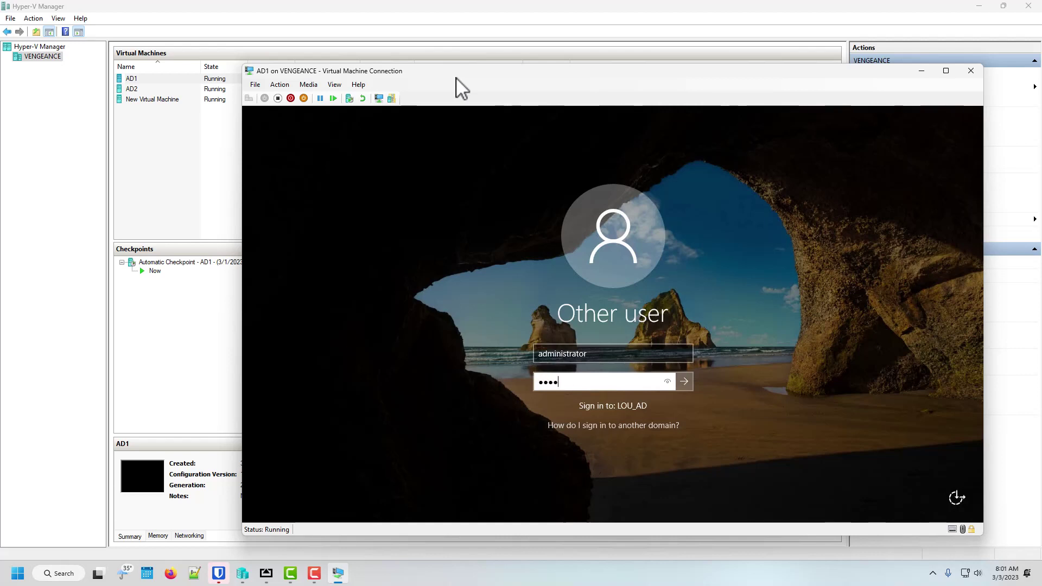
type("*****")
key("Return")
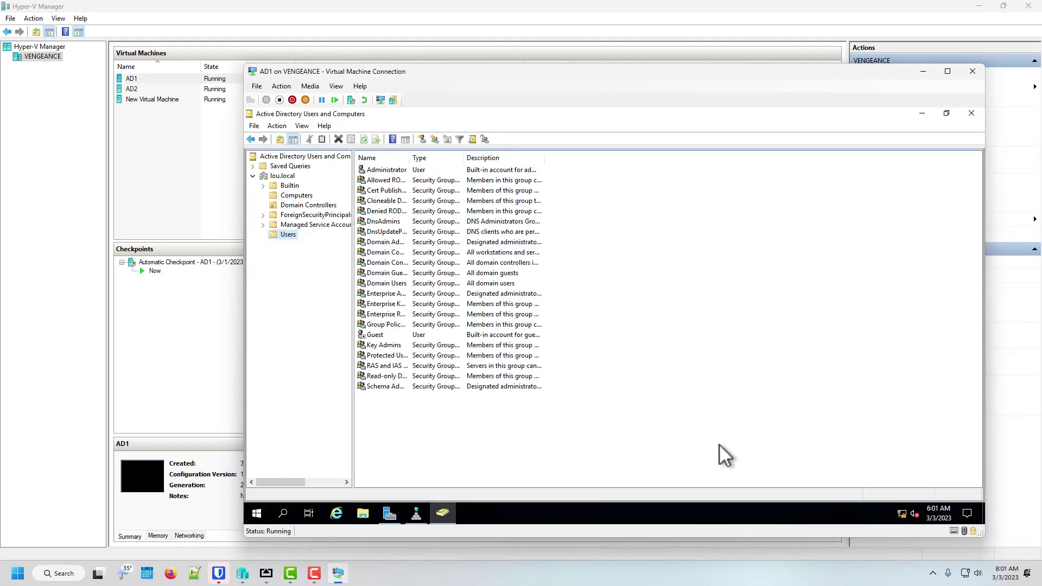
- Open a command prompt on AD1 and run ipconfig /all to examine its network configuration
left_click(902, 513)
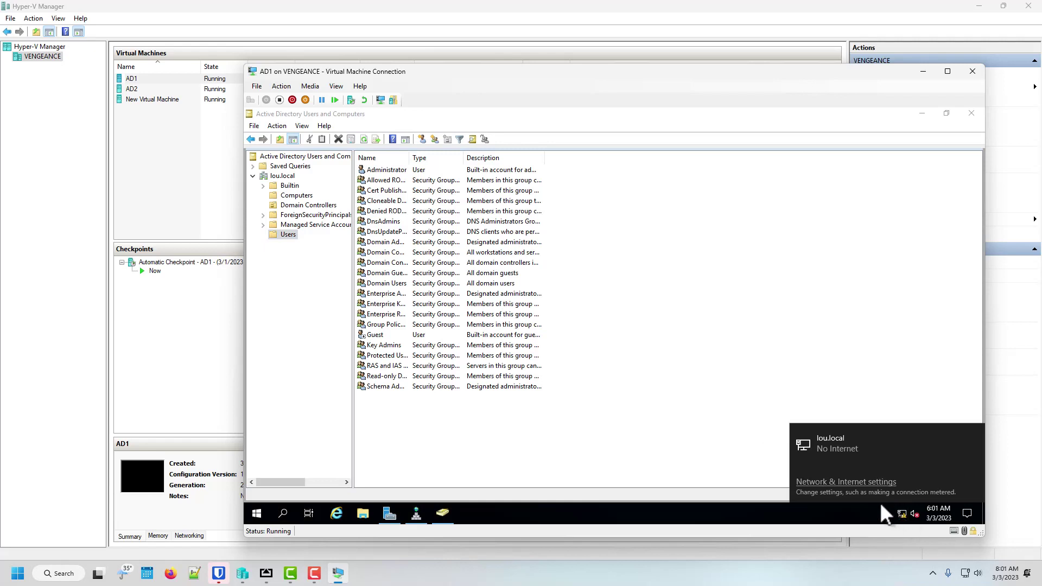
left_click(256, 512)
type("cm")
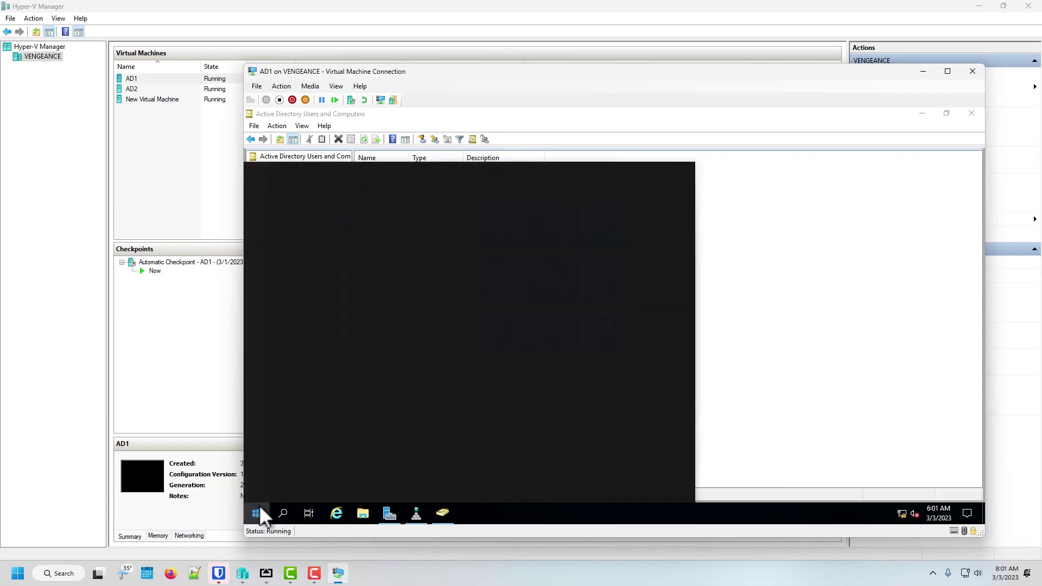
key("Return")
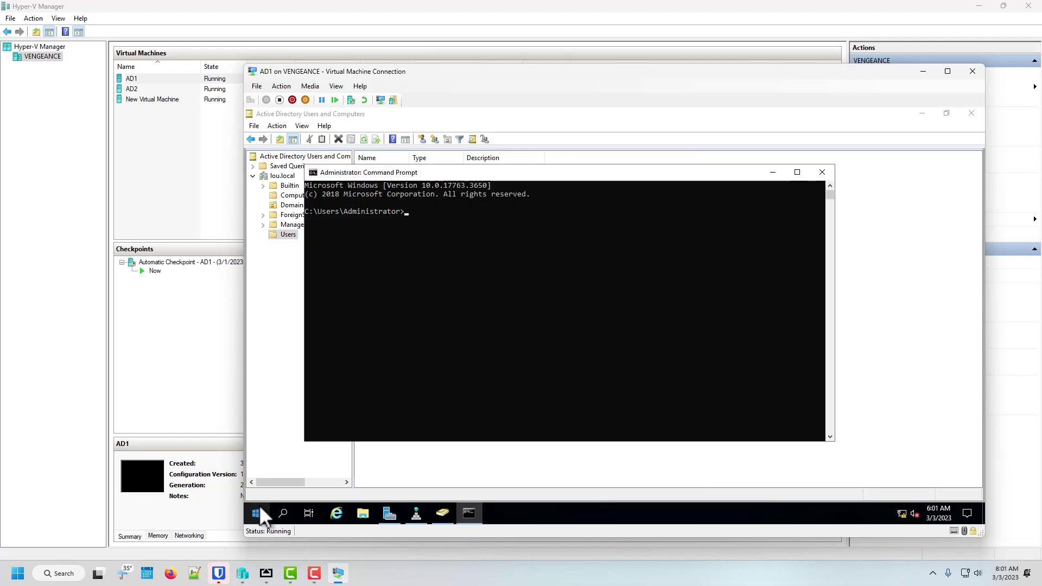
type("ipconfig /all")
key("Return")
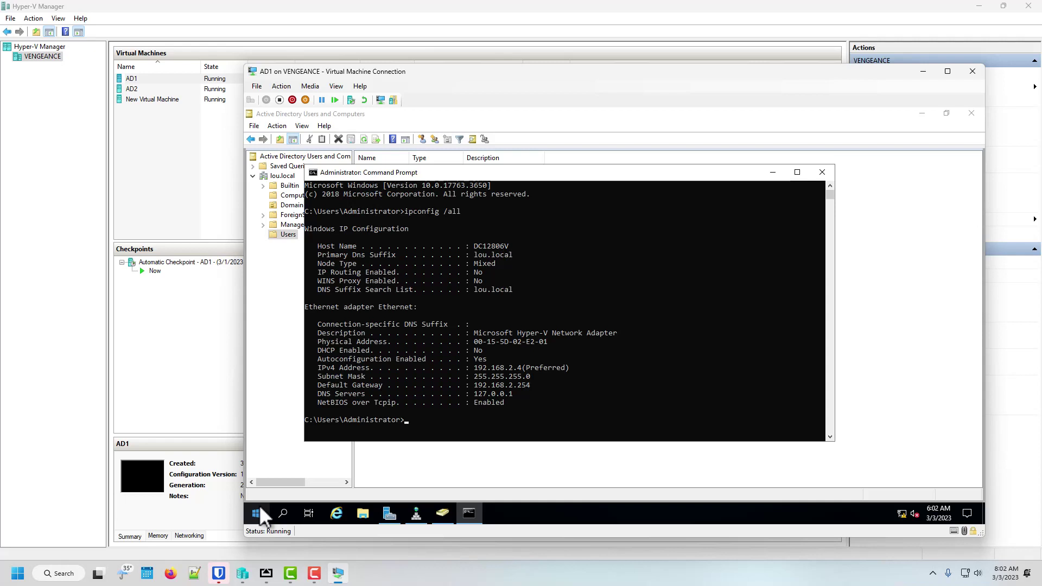
- Switch to AirServer to view the network diagram and address notes, and minimize it along with the AD1 connection
left_click(267, 579)
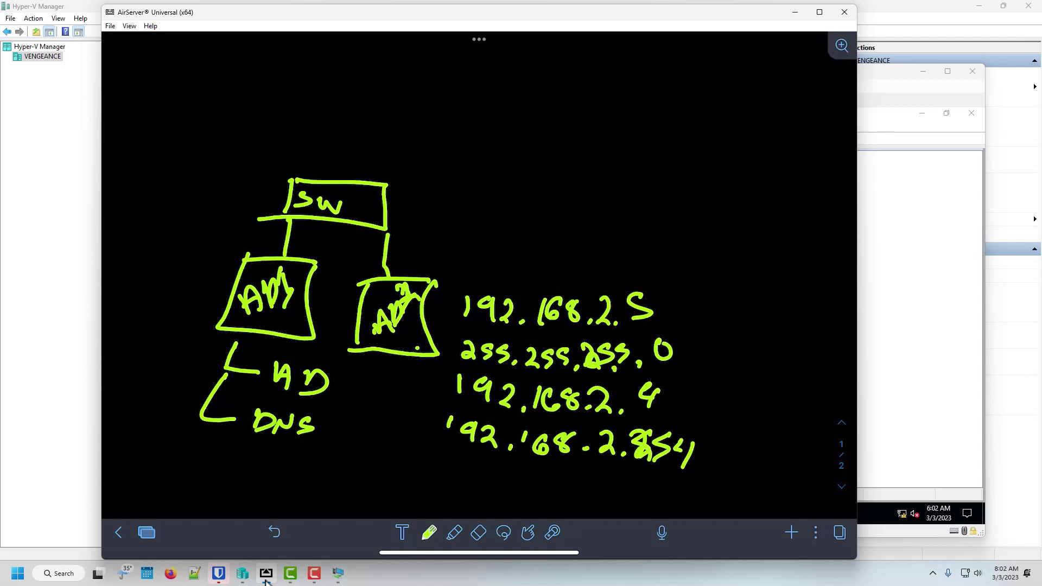
left_click(885, 404)
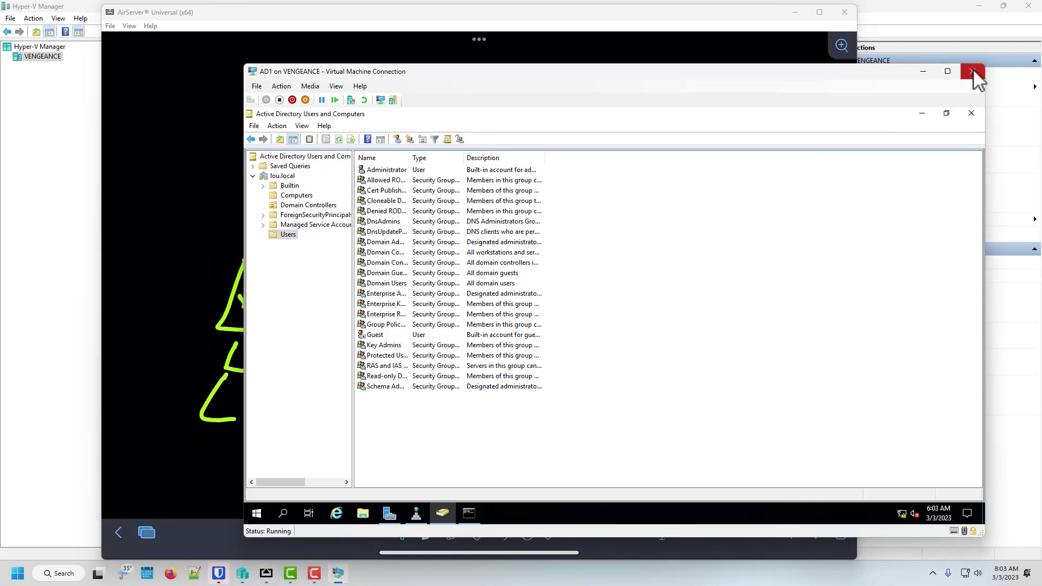
left_click(925, 73)
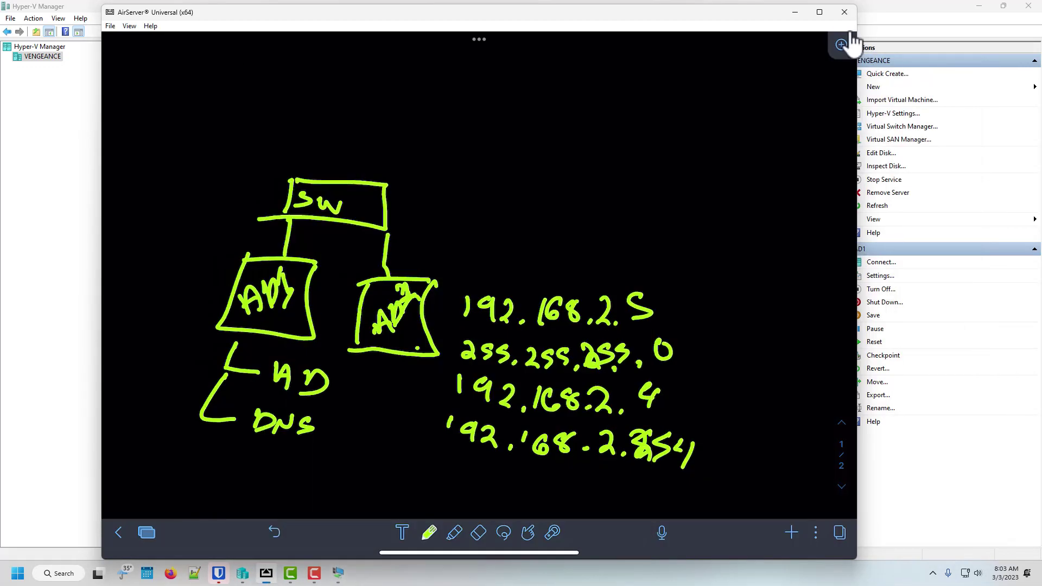
left_click(795, 15)
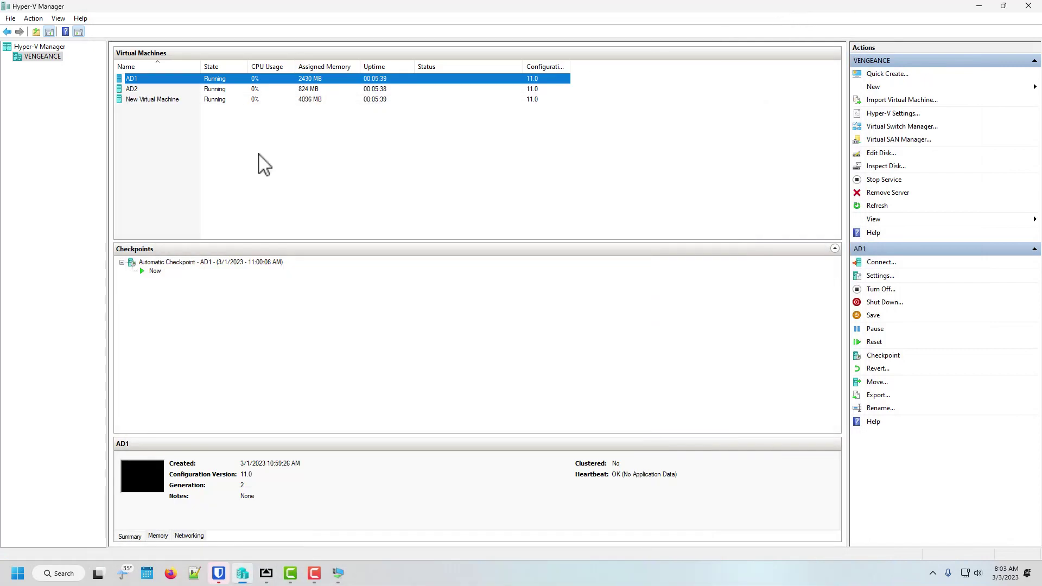
- Open a connection to the AD2 virtual machine from Hyper-V Manager and move its window lower on the desktop
right_click(134, 91)
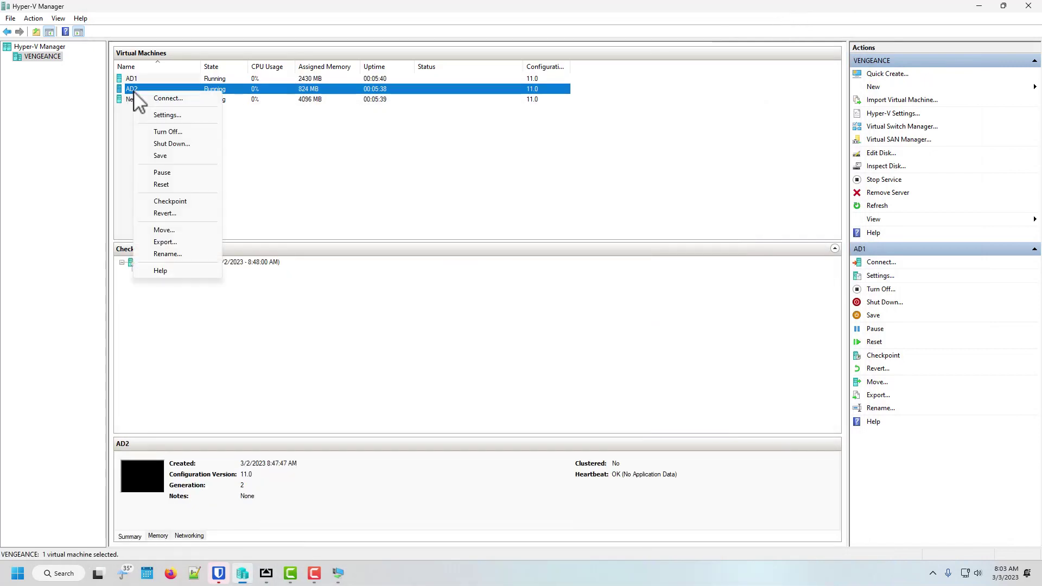
left_click(183, 100)
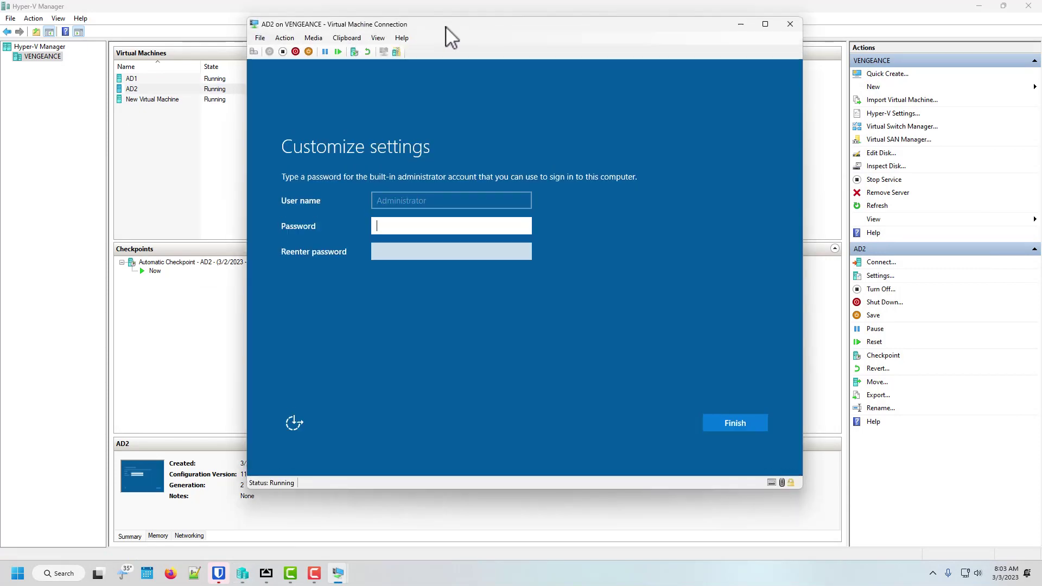
left_click_drag(446, 26, 437, 92)
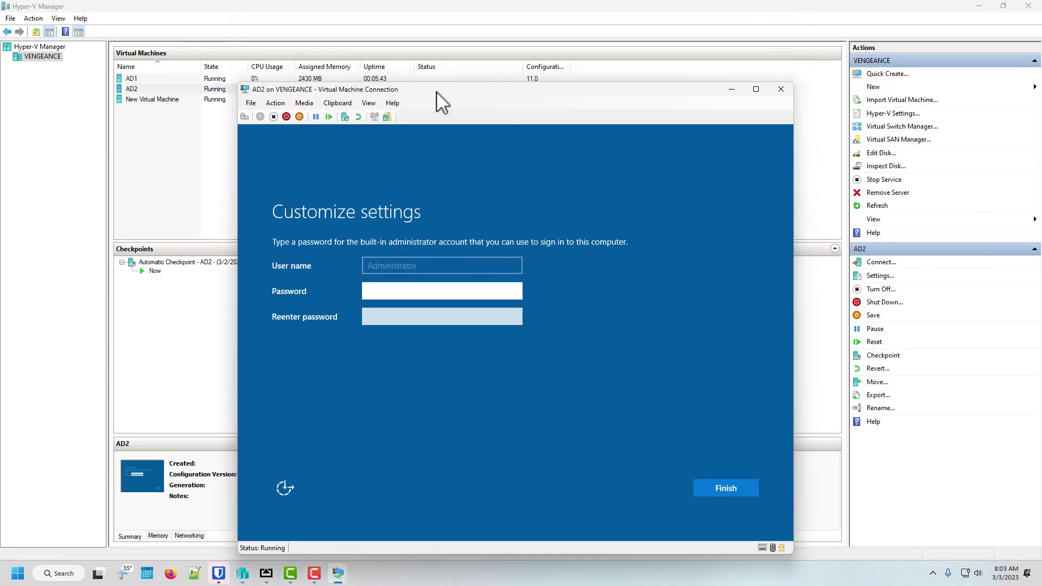
- Set and confirm the built-in Administrator account's password to finish the initial Windows setup on AD2
type("••")
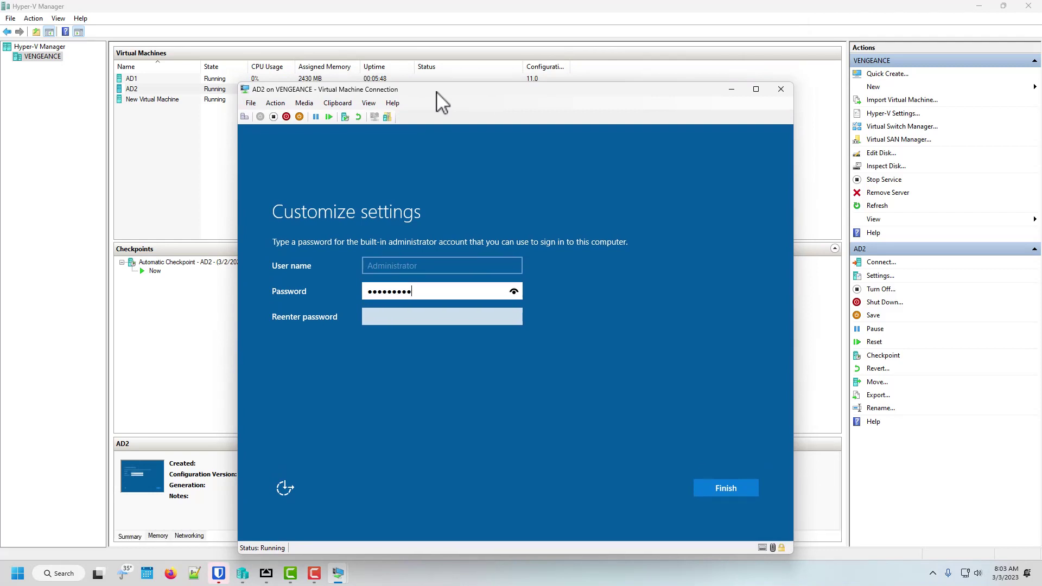
key("Tab")
type("•")
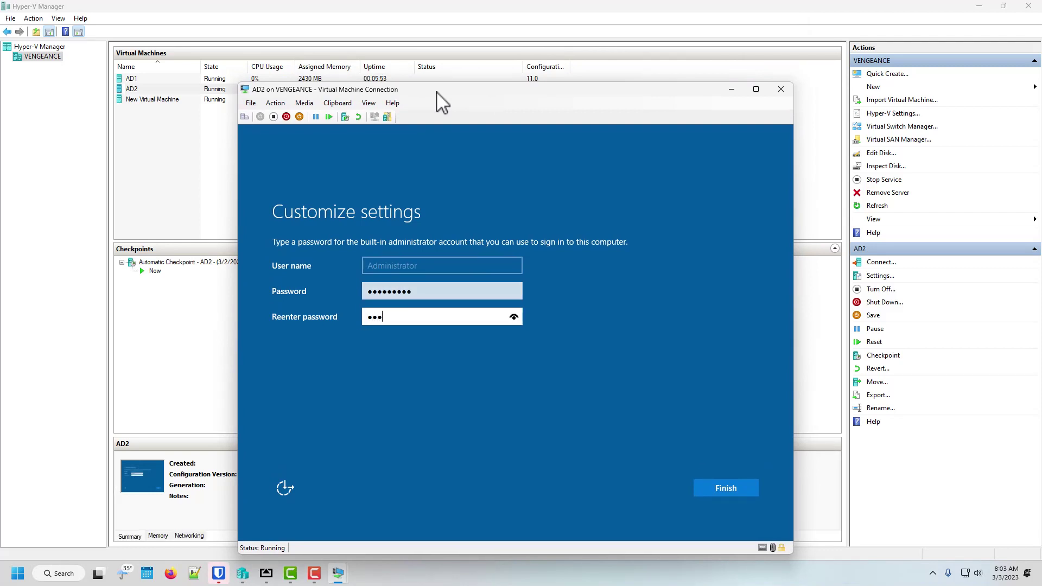
type("••••••••")
key("Return")
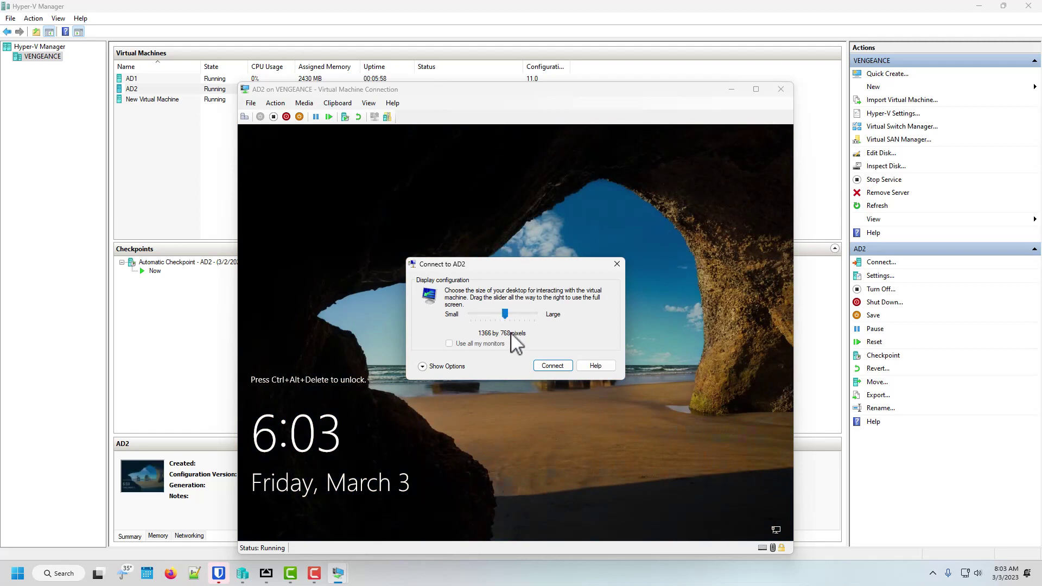
- Connect to AD2 at 1366 by 768 pixels, sign in with the Administrator password, and show the session full screen
left_click(551, 368)
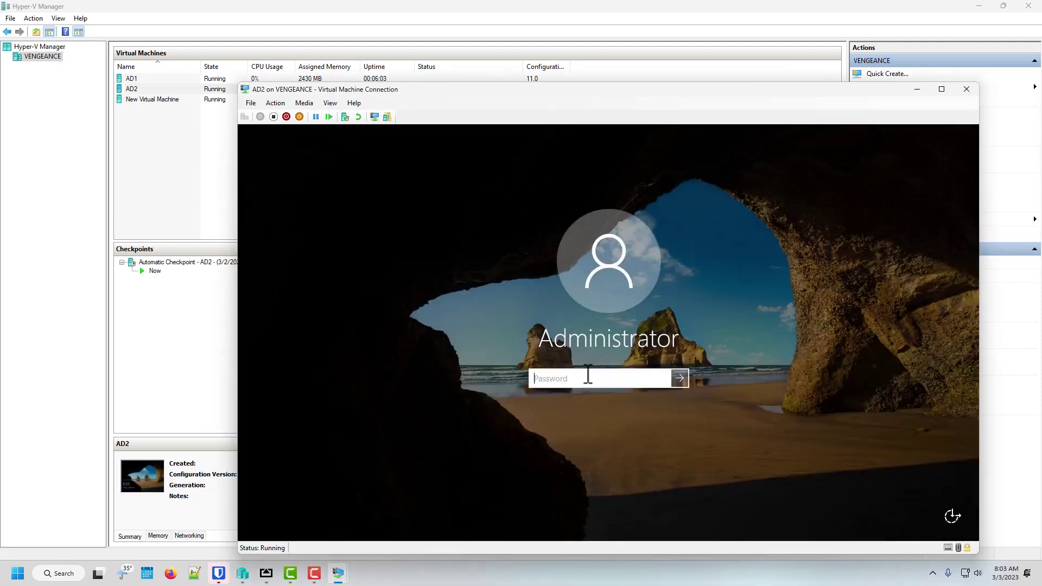
type("P")
key("Return")
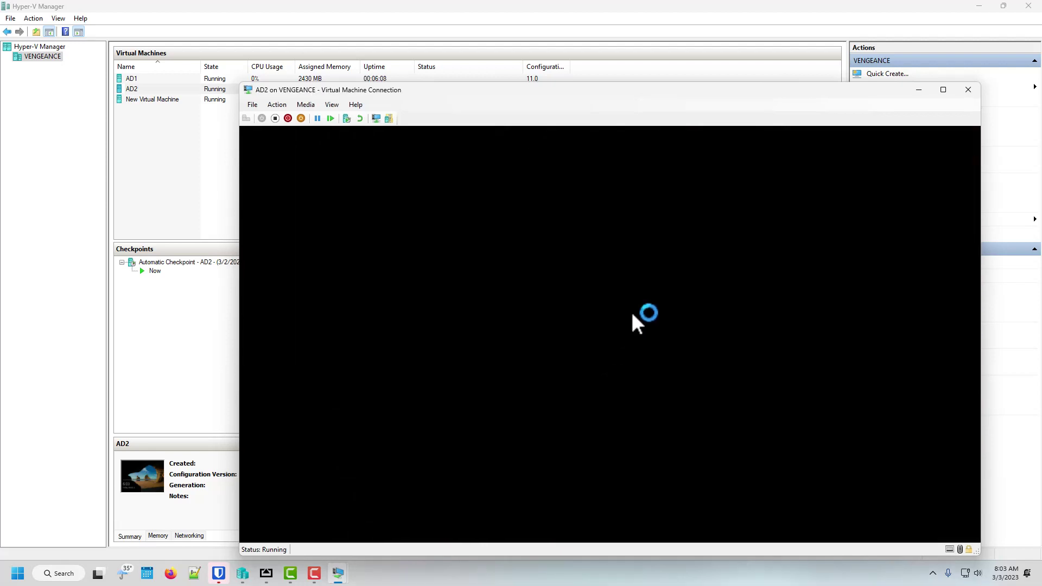
left_click(944, 90)
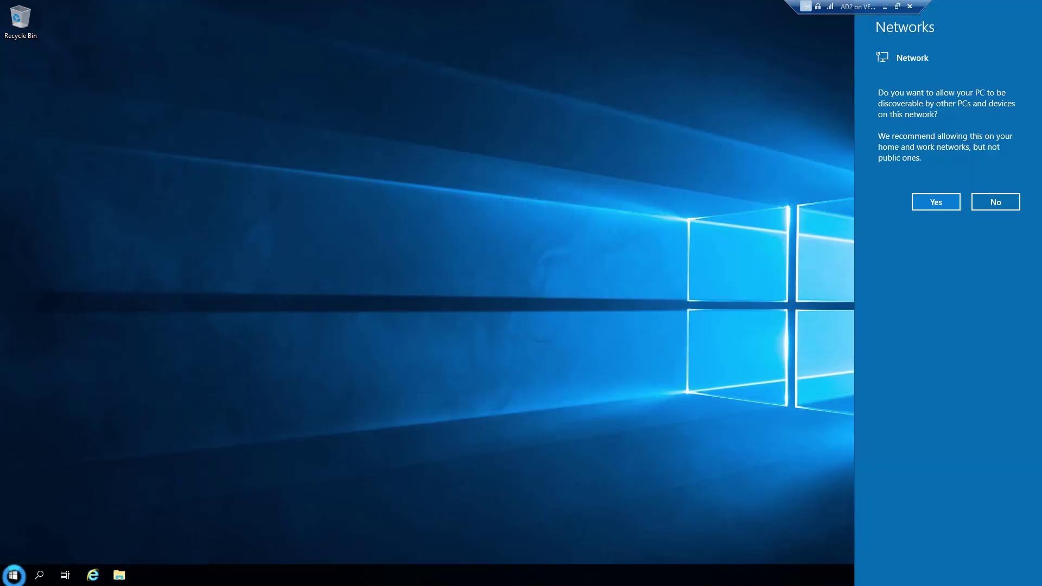
- Allow AD2 to be discoverable on the network and close Server Manager with its startup pop-up
left_click(942, 206)
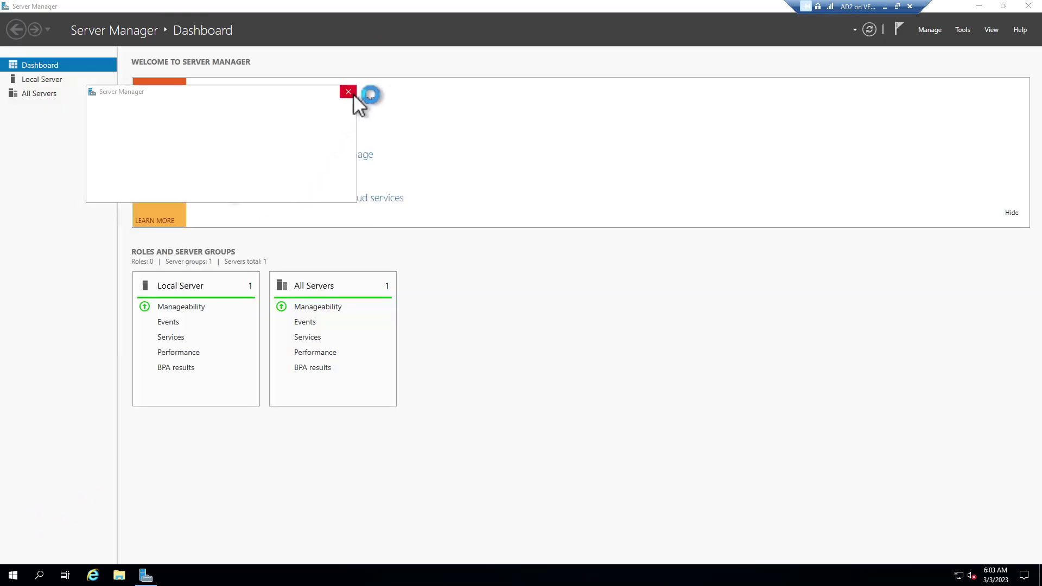
left_click(348, 92)
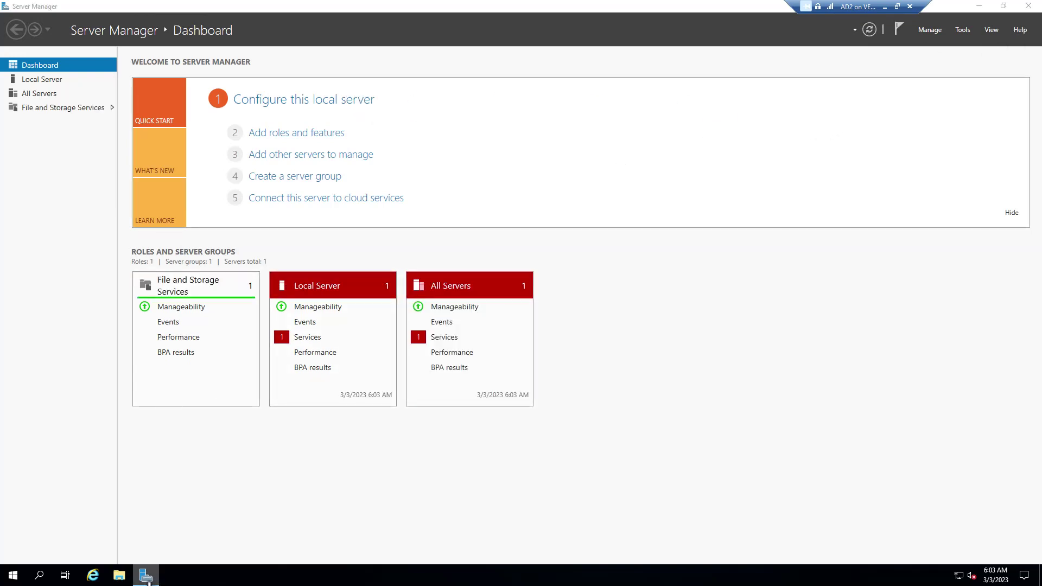
right_click(153, 581)
left_click(113, 553)
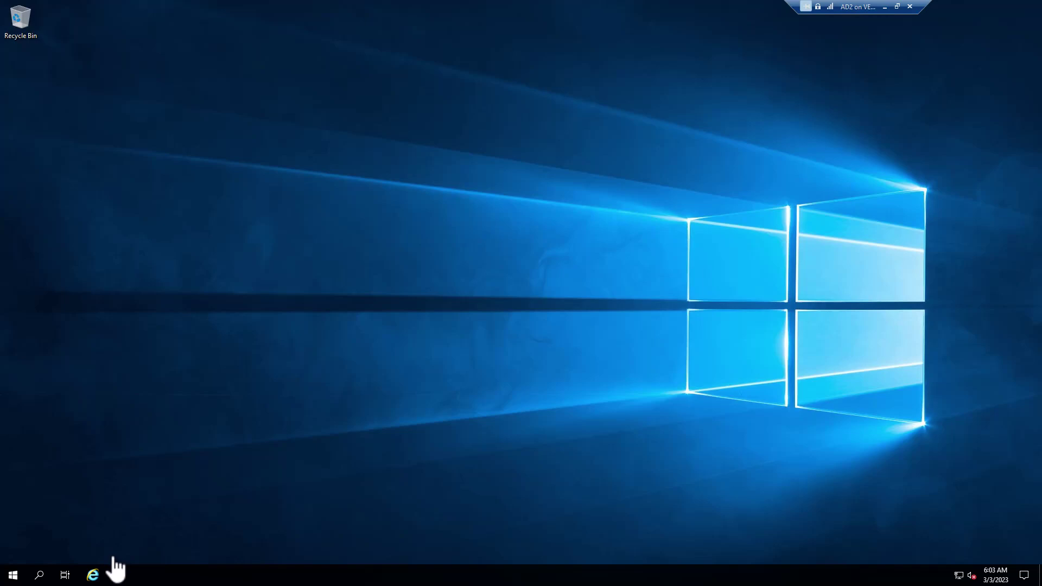
- Rename the PC to AD2 in the system's About settings and postpone the restart
left_click(14, 575)
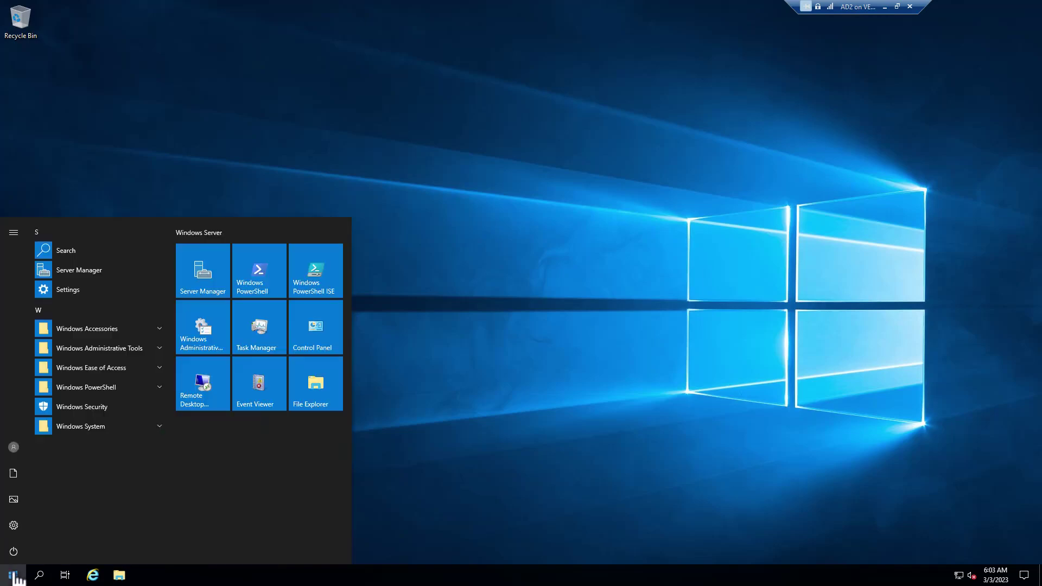
left_click(14, 525)
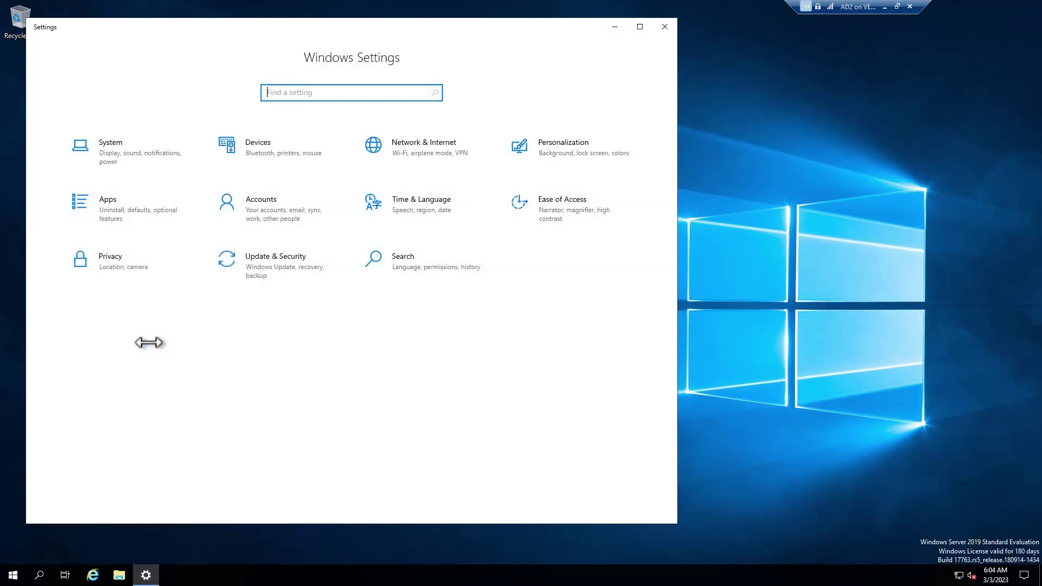
left_click(108, 144)
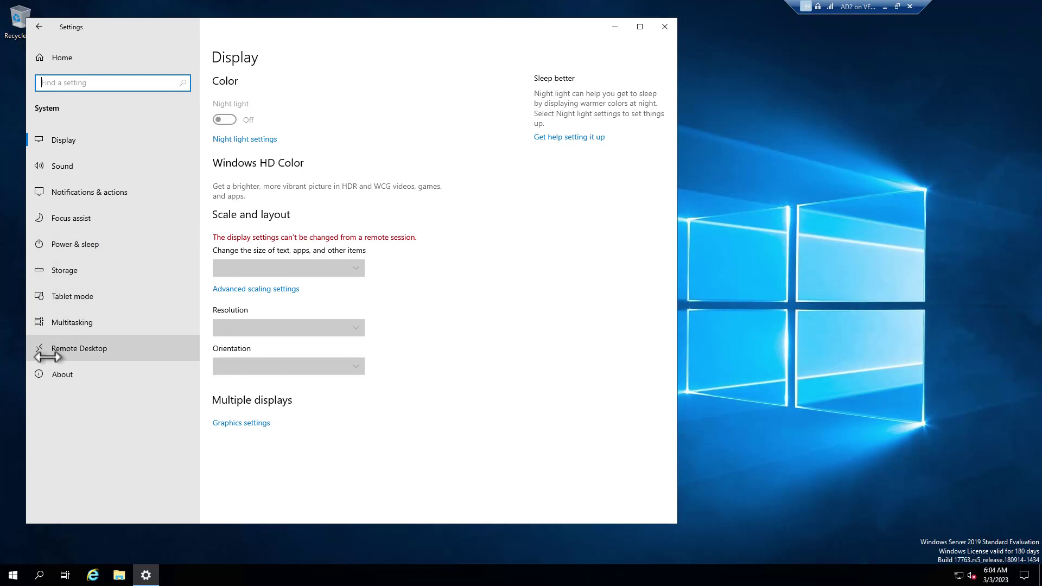
left_click(39, 372)
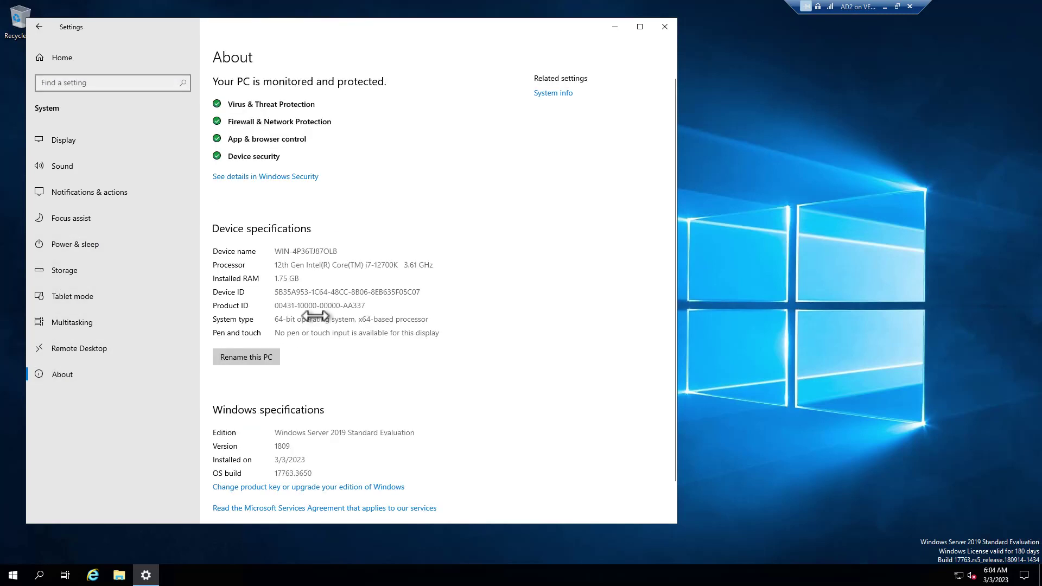
left_click(246, 355)
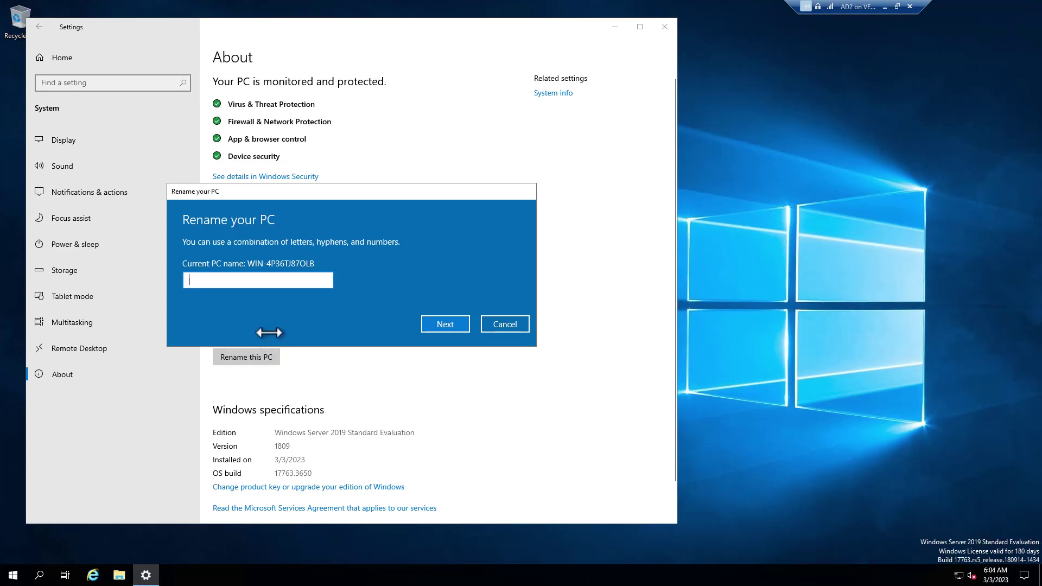
type("AD2")
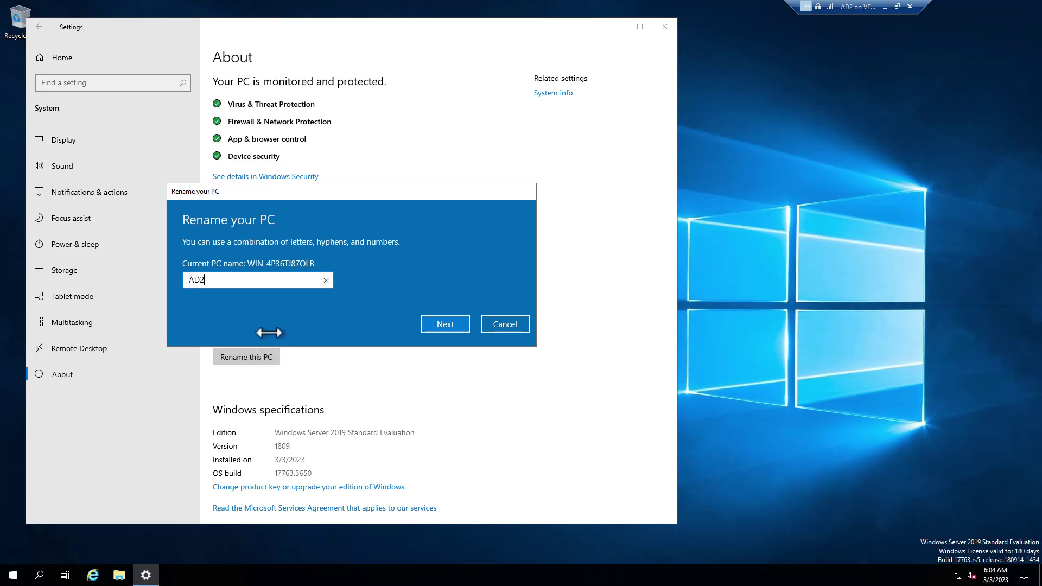
left_click(458, 328)
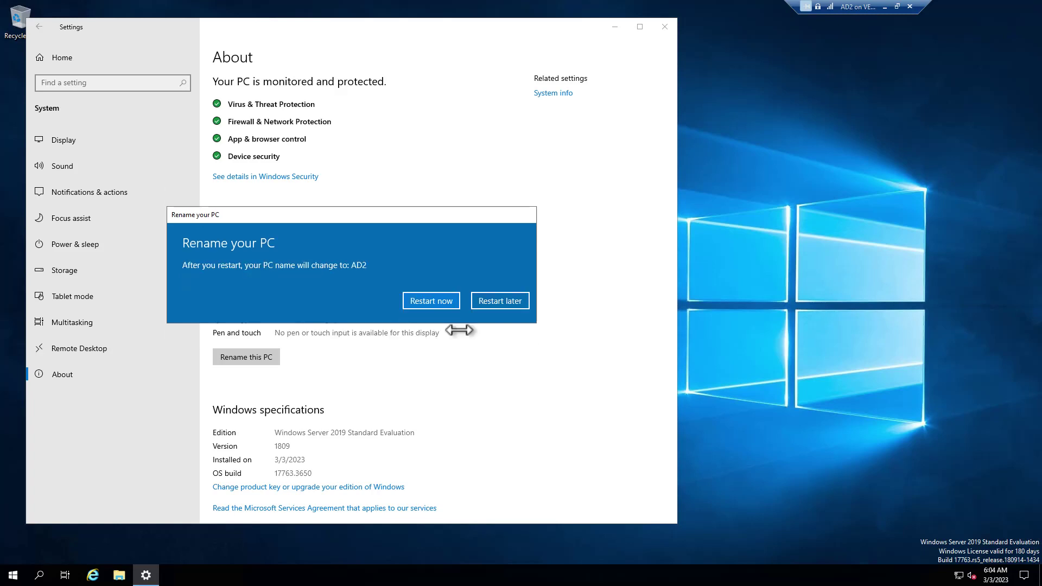
left_click(493, 302)
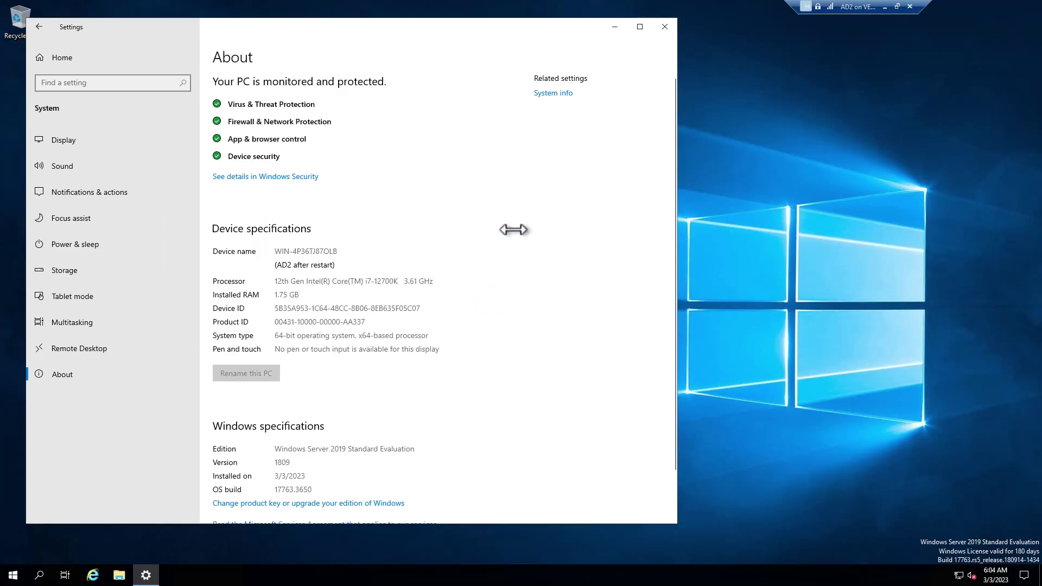
scroll(286, 344, "down", 1)
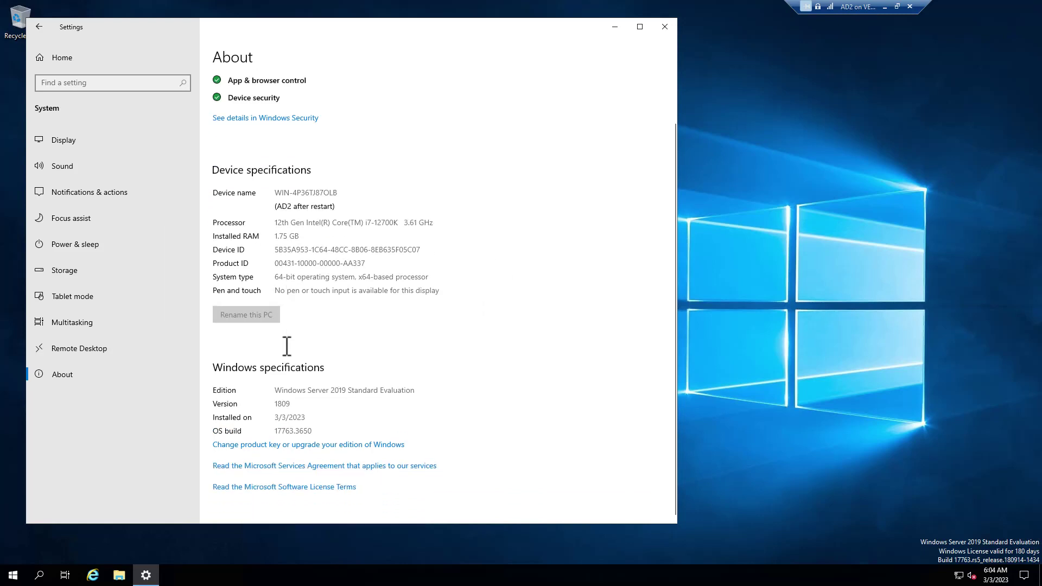
scroll(287, 346, "up", 1)
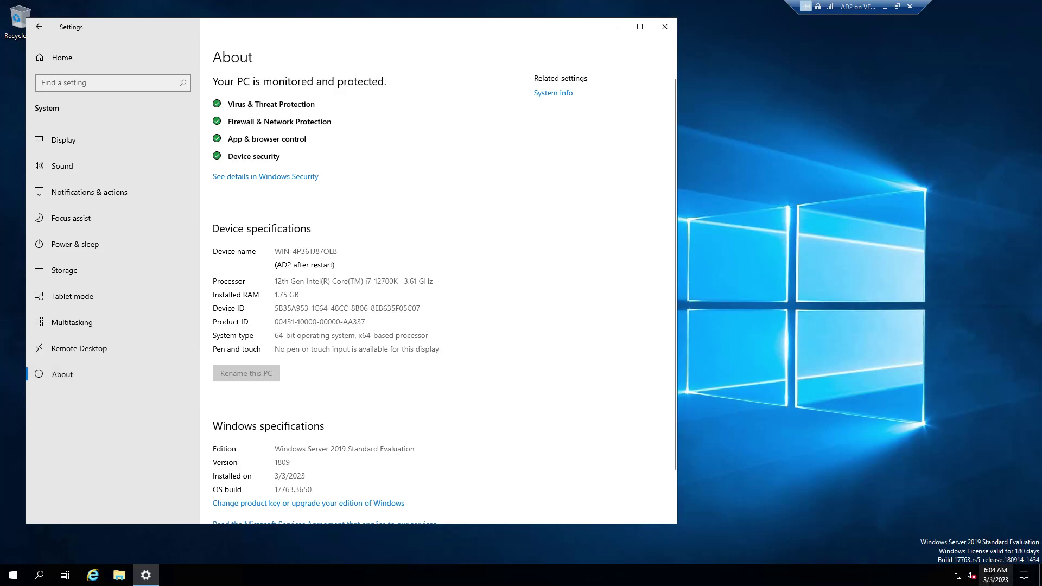
- Open the Internet Protocol Version 4 (TCP/IPv4) properties of AD2's Ethernet adapter from the network settings
left_click(959, 576)
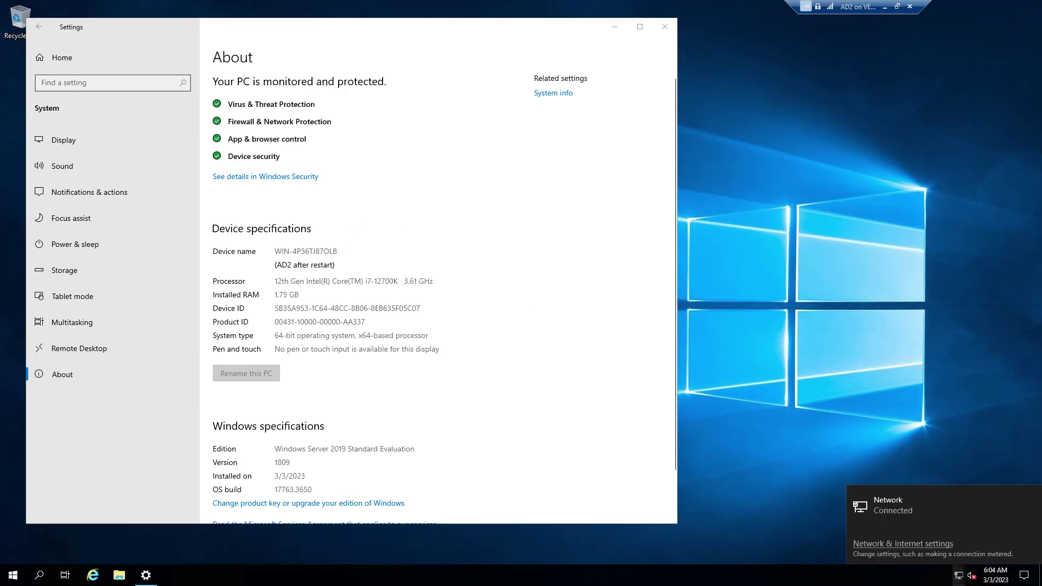
left_click(914, 543)
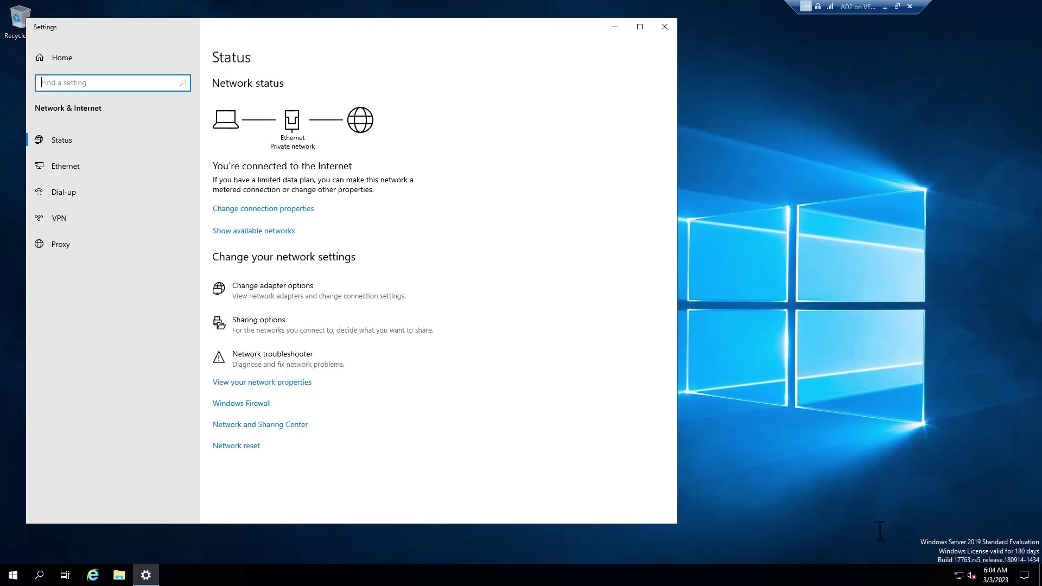
left_click(65, 169)
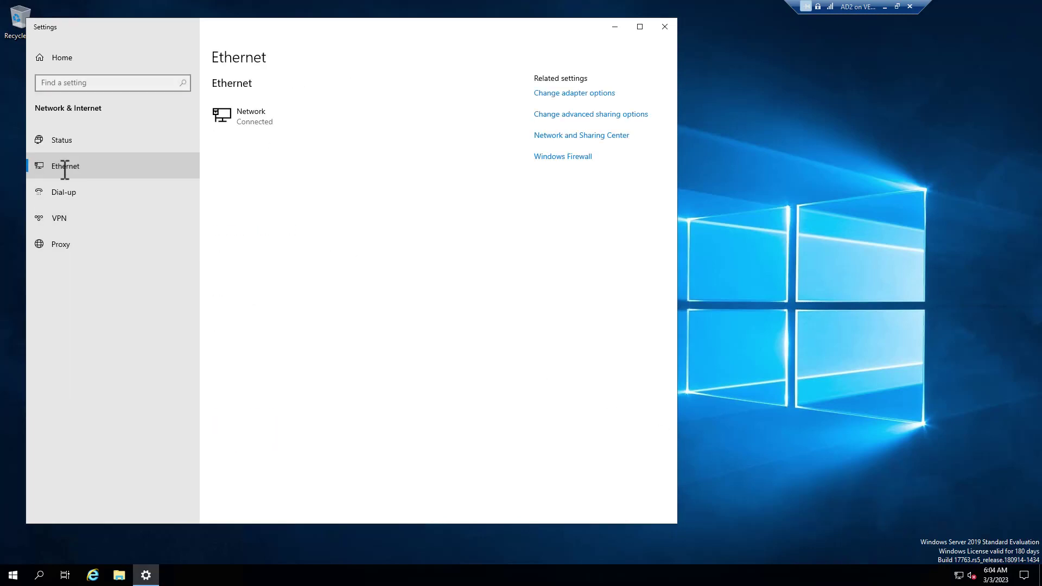
left_click(564, 95)
right_click(270, 191)
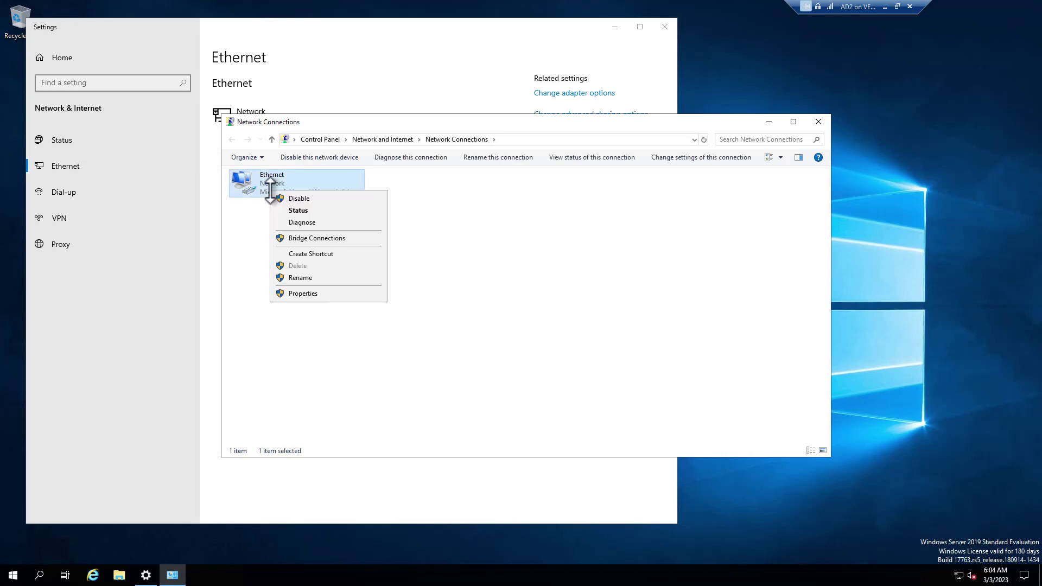
left_click(296, 294)
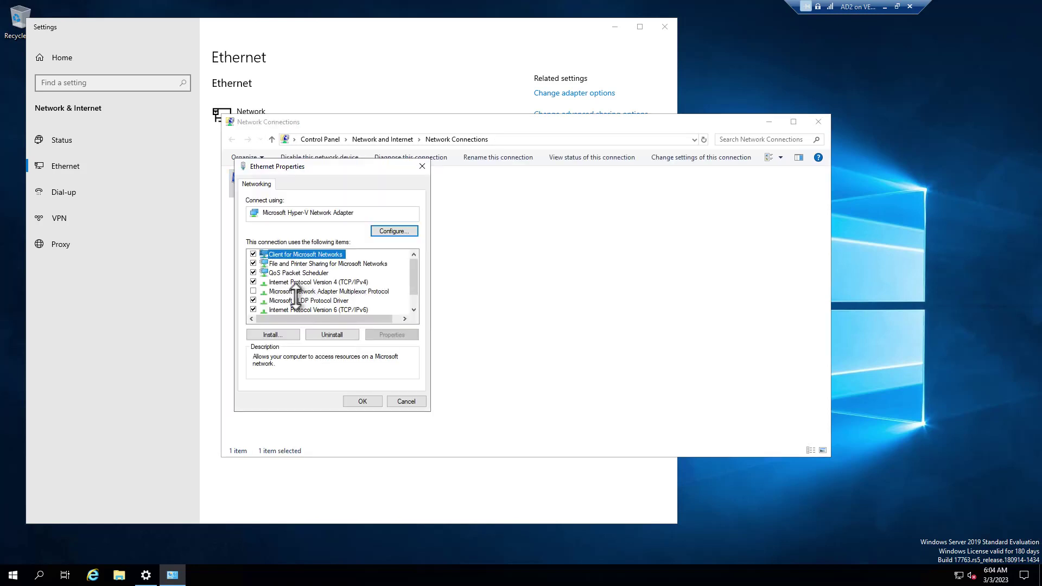
left_click(297, 283)
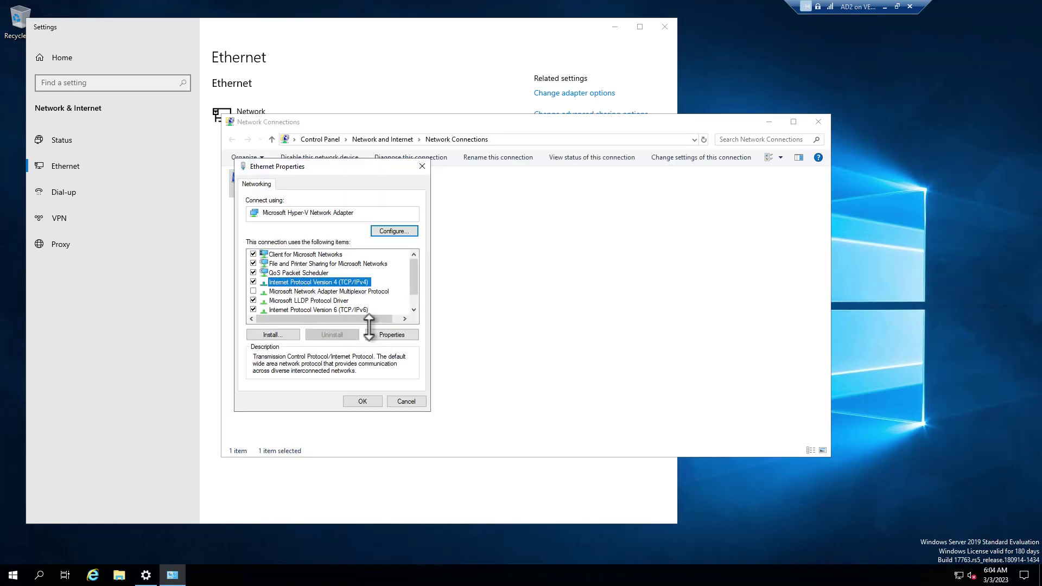
left_click(381, 334)
- Assign AD2 the static IP address 192.168.2.5 with its related IPv4 settings, then close the network and settings windows
left_click(321, 287)
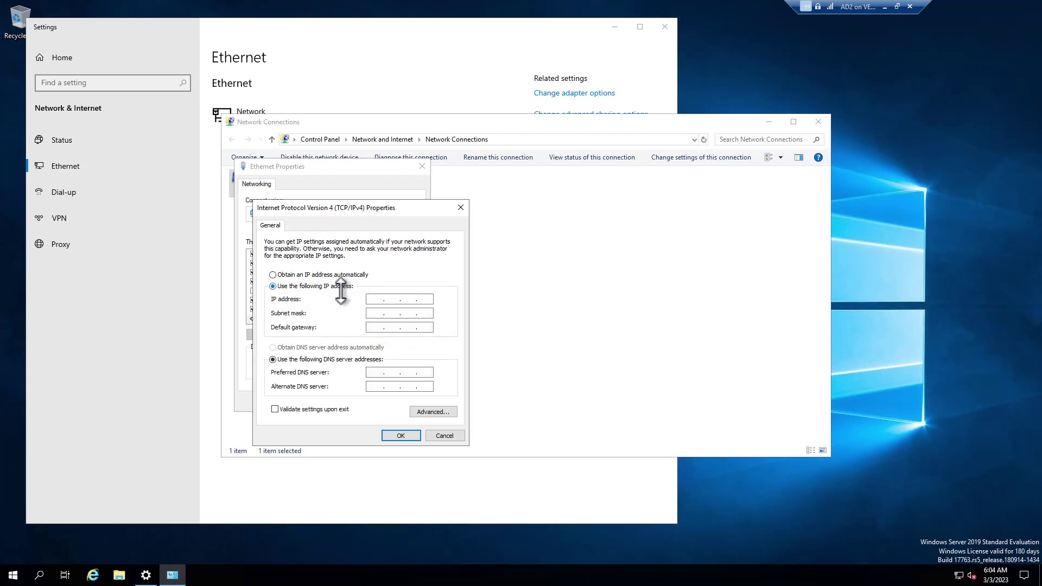
left_click(368, 297)
key("Tab")
key("Tab")
key("Tab")
left_click(406, 434)
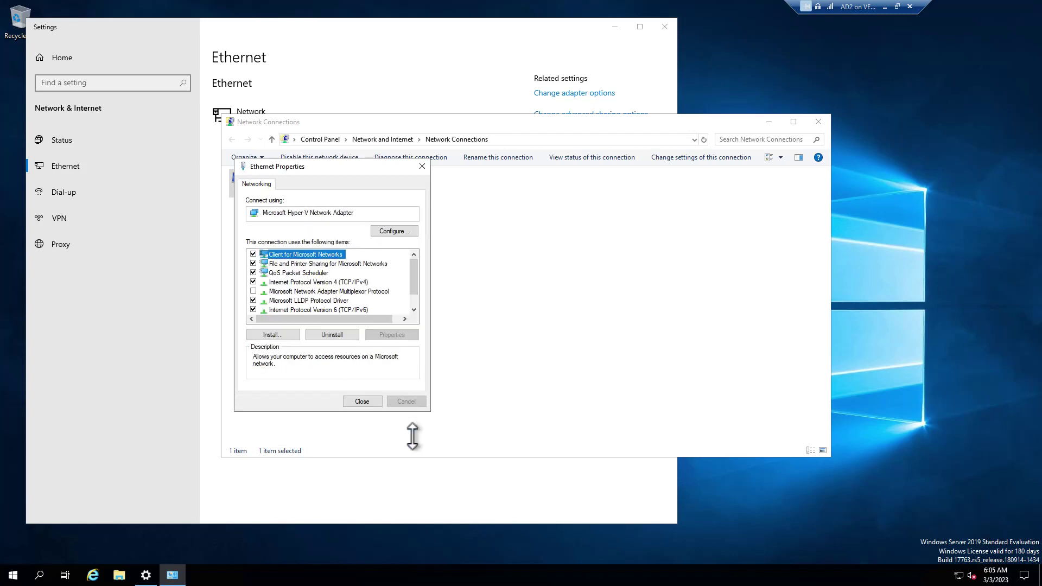
left_click(360, 402)
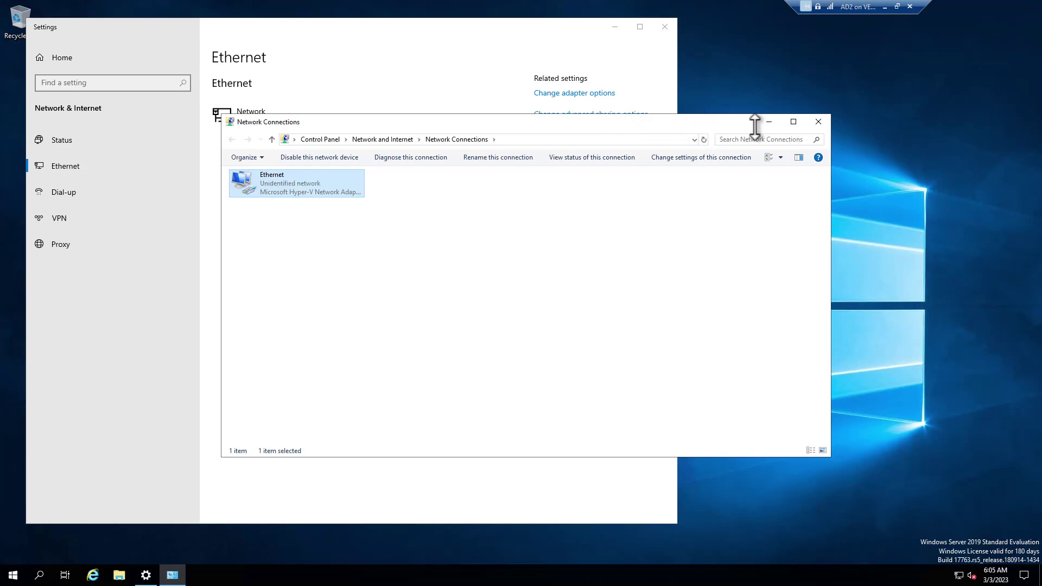
left_click(826, 122)
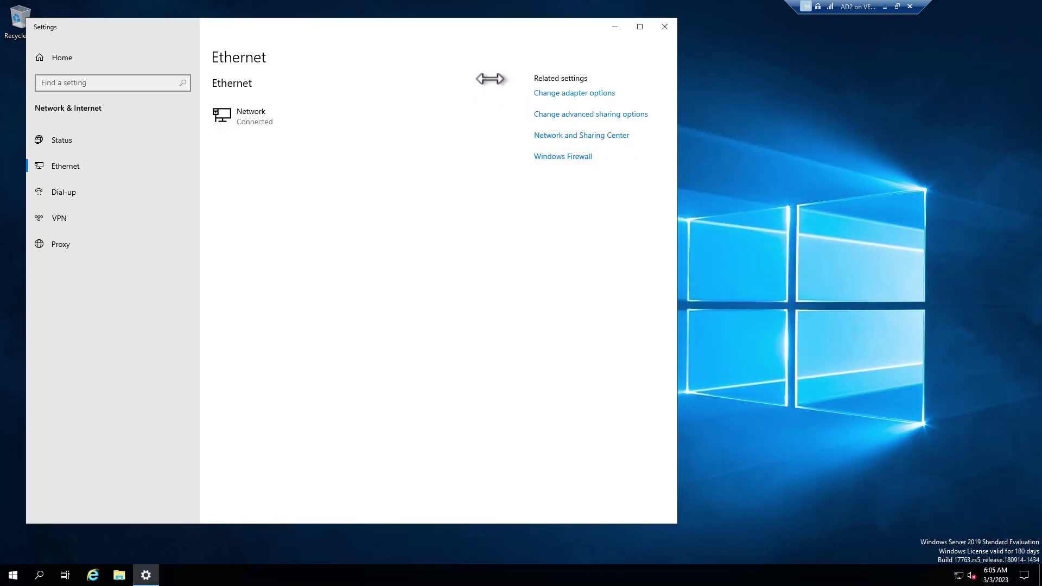
left_click(662, 27)
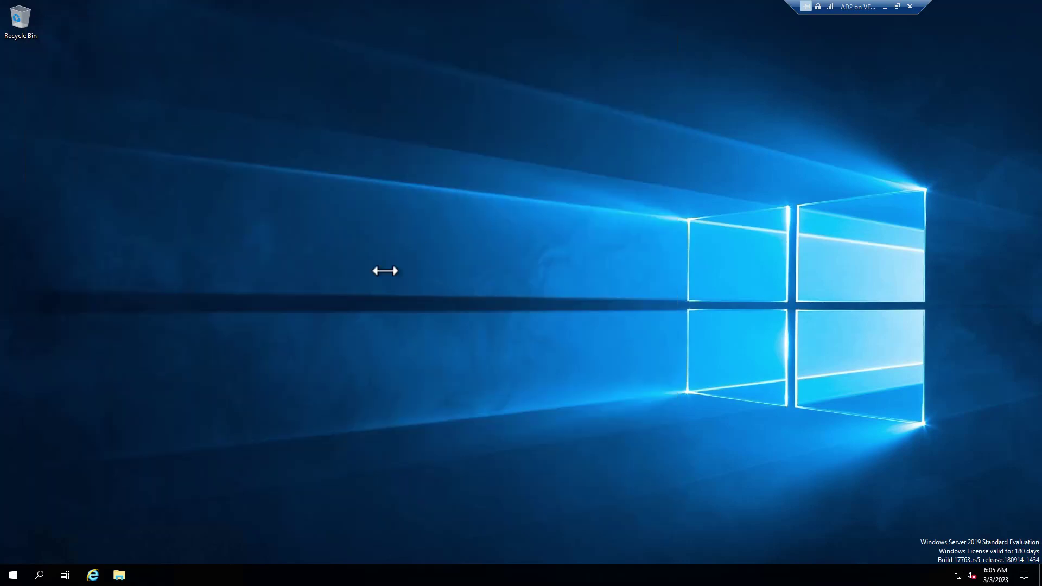
- Restart AD2, giving Operating System: Reconfiguration (Planned) as the reason
left_click(11, 573)
left_click(13, 551)
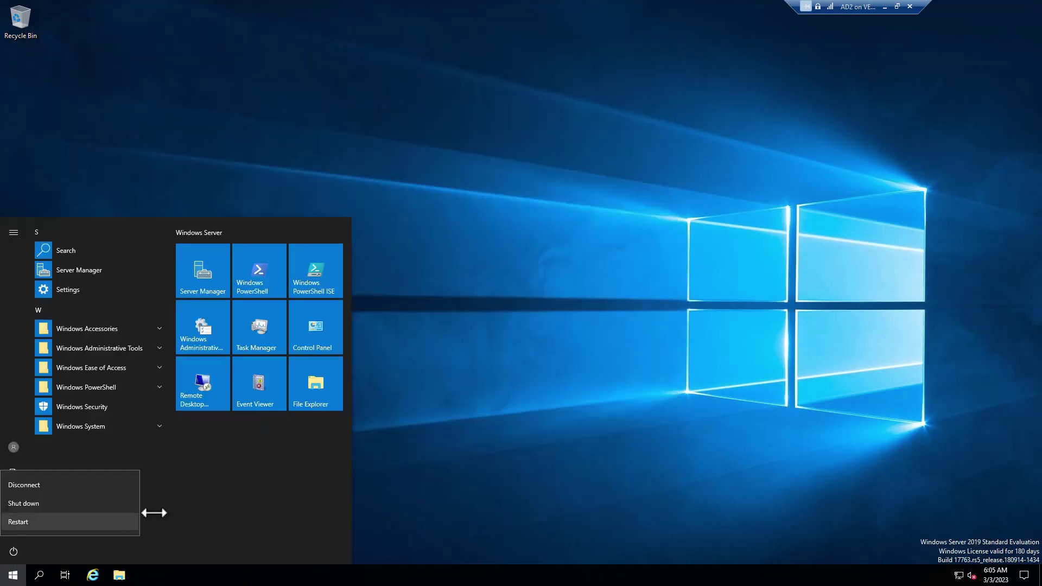
left_click(34, 499)
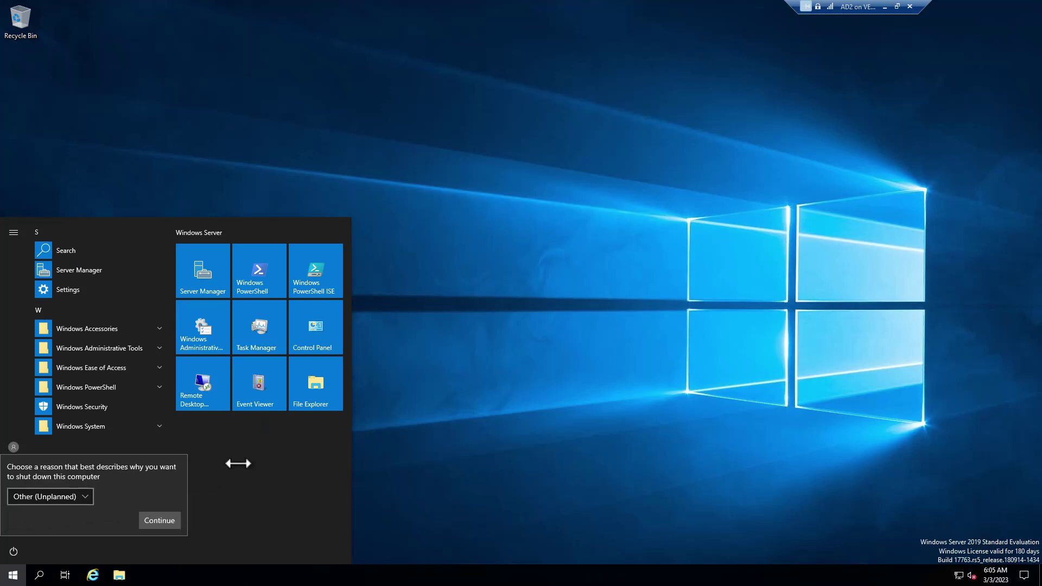
left_click(57, 498)
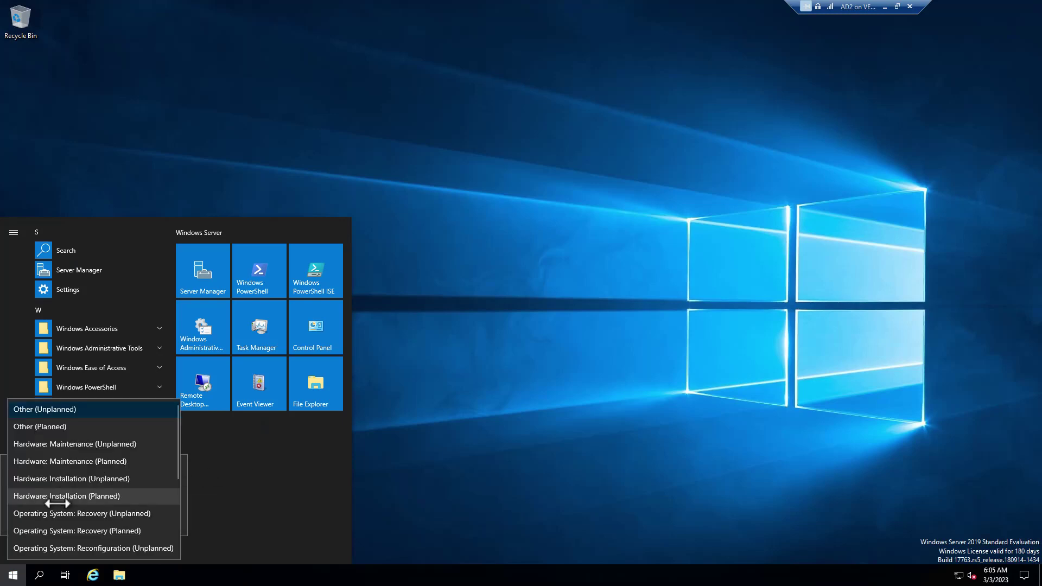
scroll(68, 543, "down", 1)
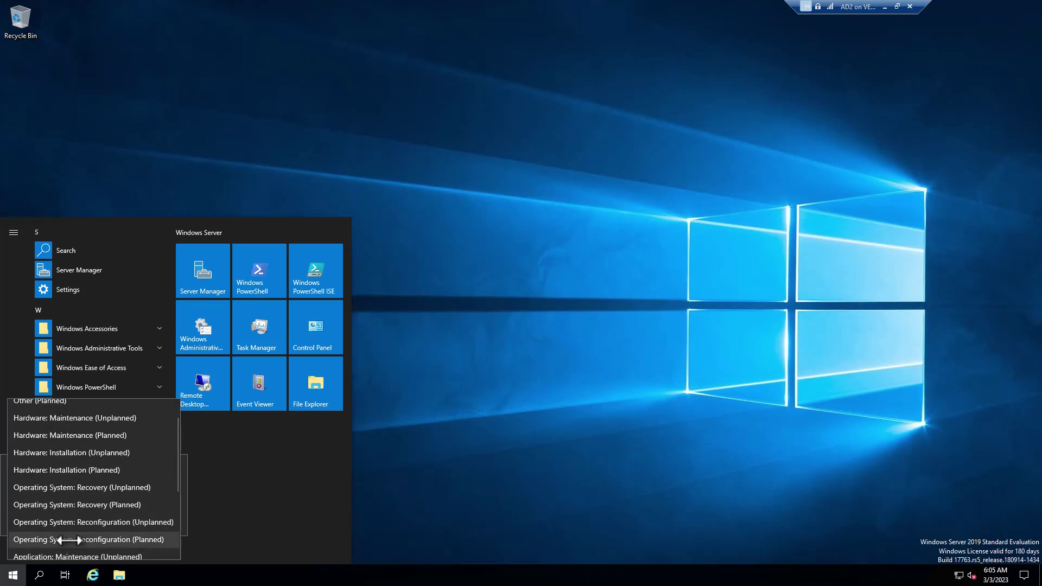
left_click(121, 540)
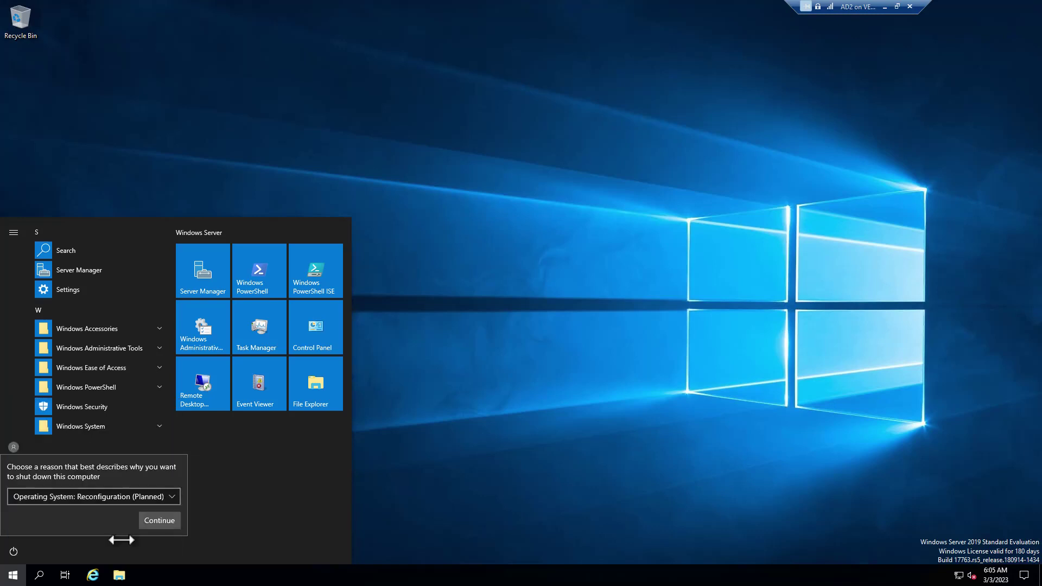
left_click(157, 521)
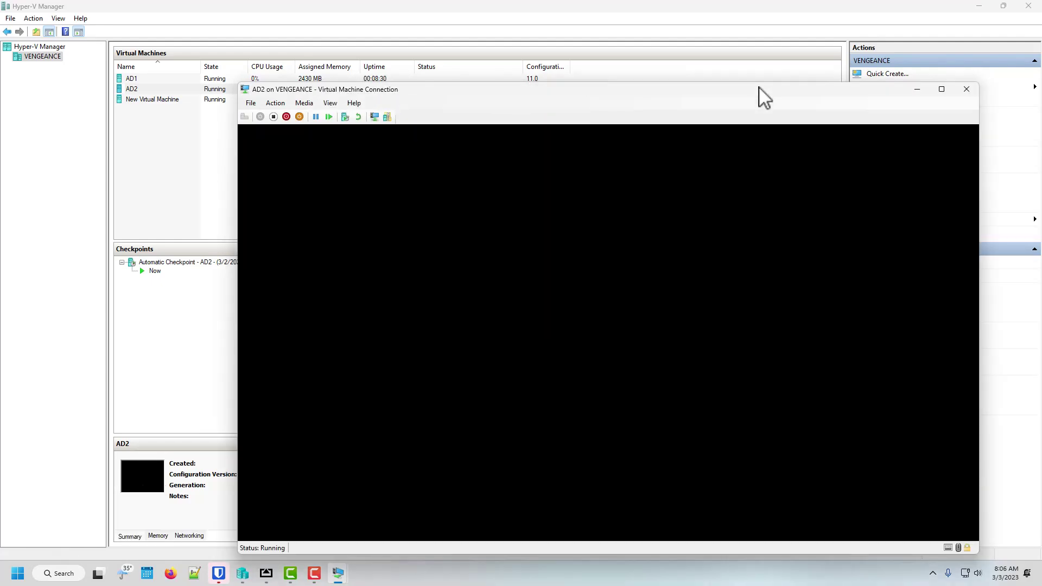
- Show the restarted AD2 session full screen and sign in with the Administrator account's password
left_click(943, 90)
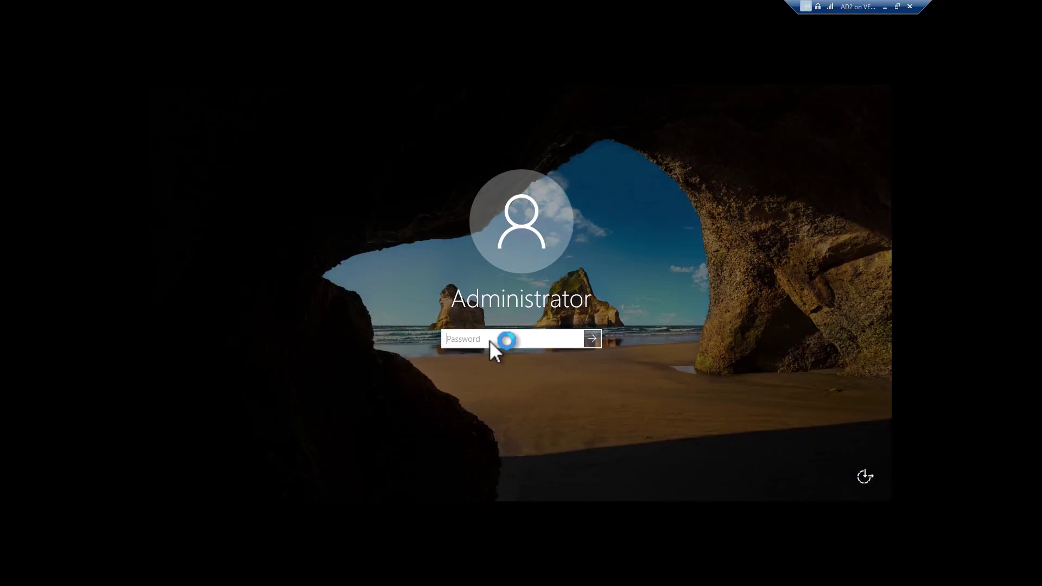
type("••")
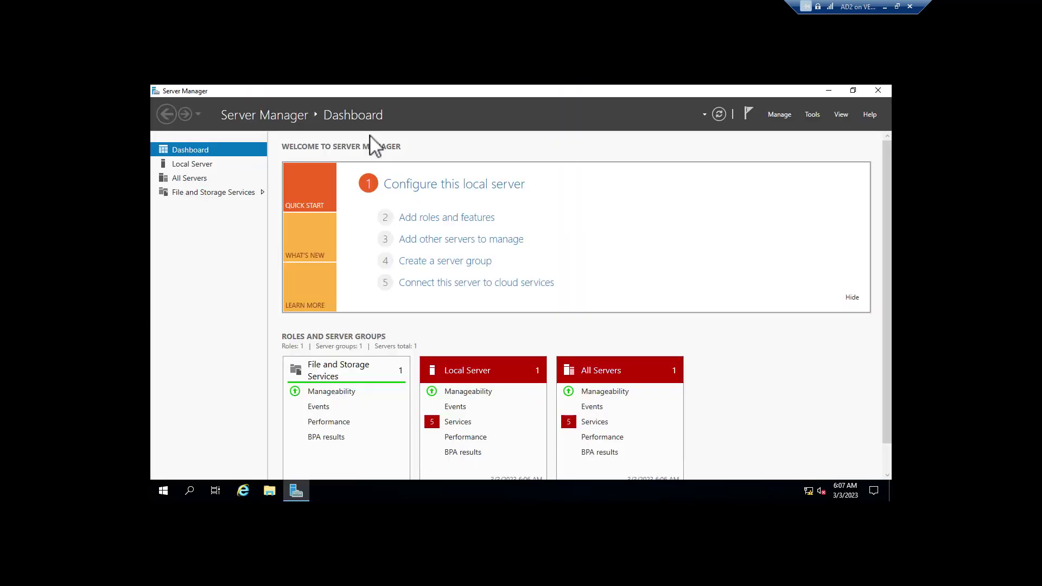
- Start a role-based installation on AD2 and select the Active Directory Domain Services role with its required features
left_click(443, 218)
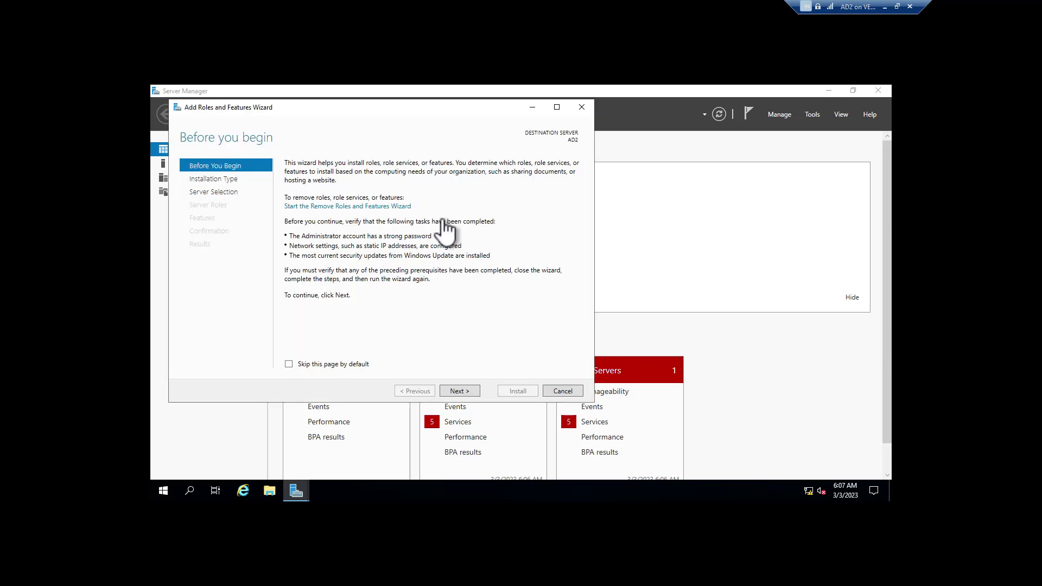
left_click(456, 391)
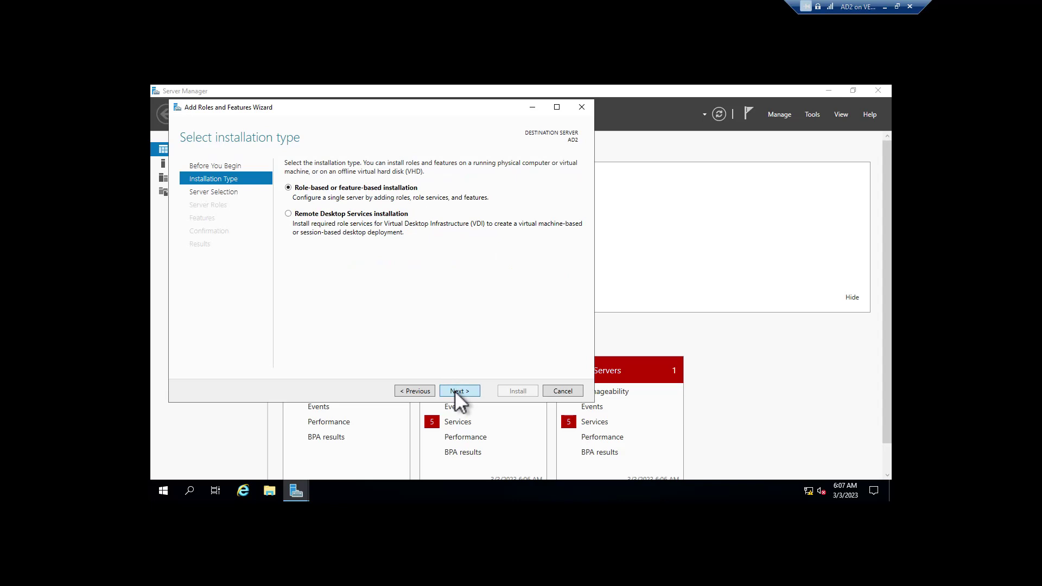
left_click(455, 390)
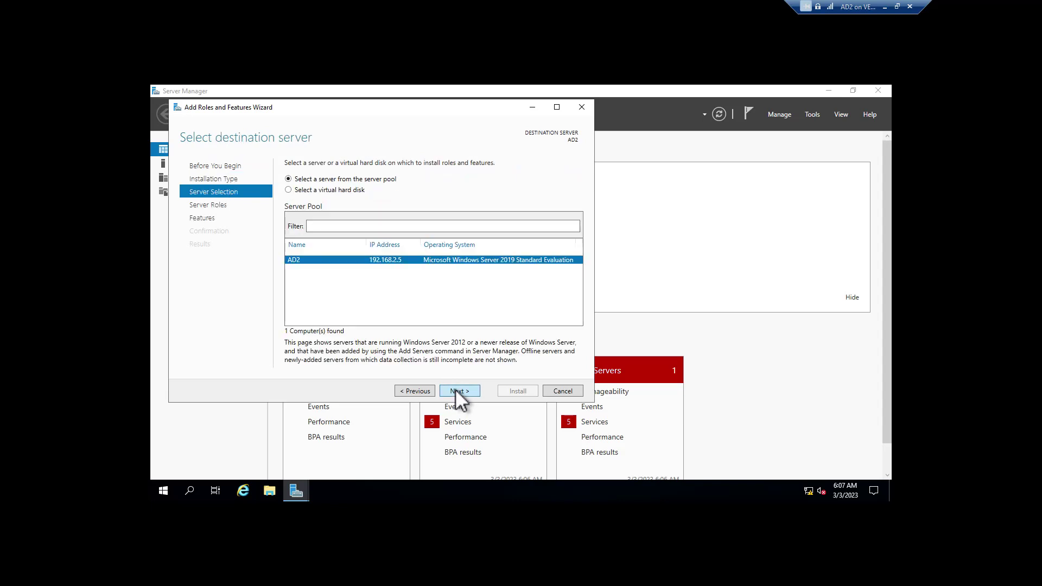
left_click(454, 390)
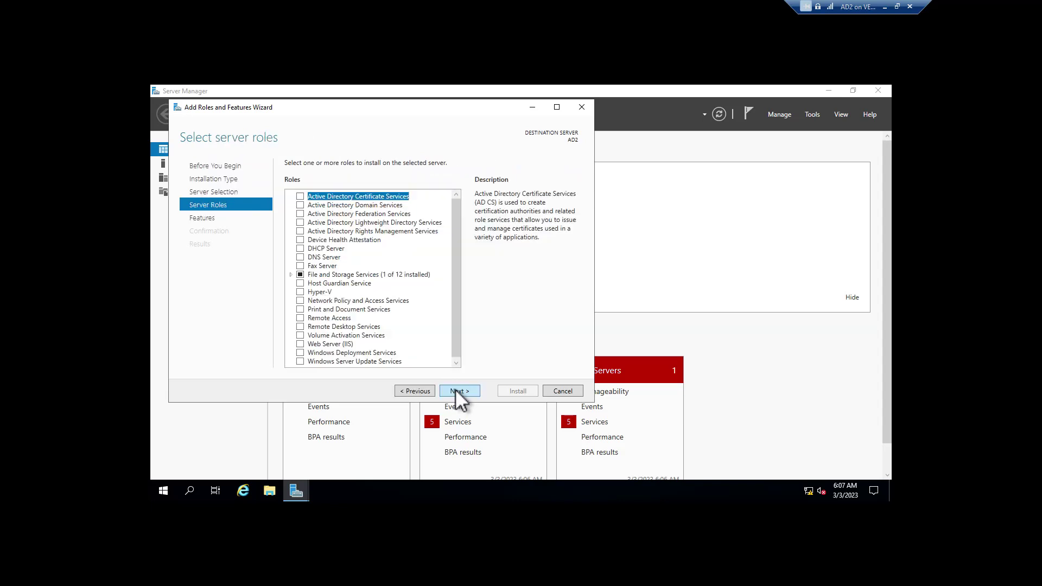
left_click(302, 205)
left_click(413, 347)
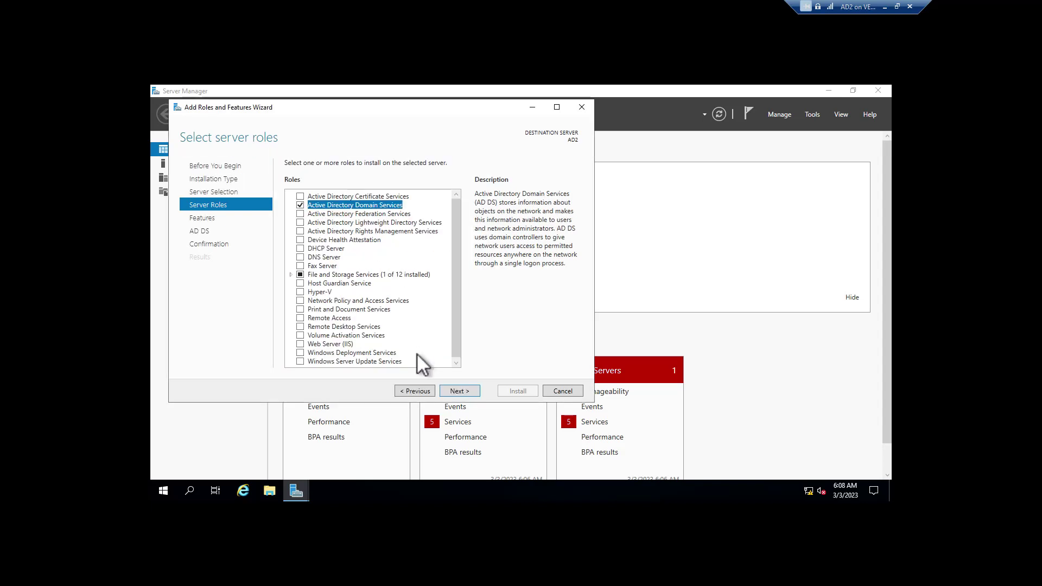
- Keep the preselected features and install Active Directory Domain Services with its management tools on AD2
left_click(457, 392)
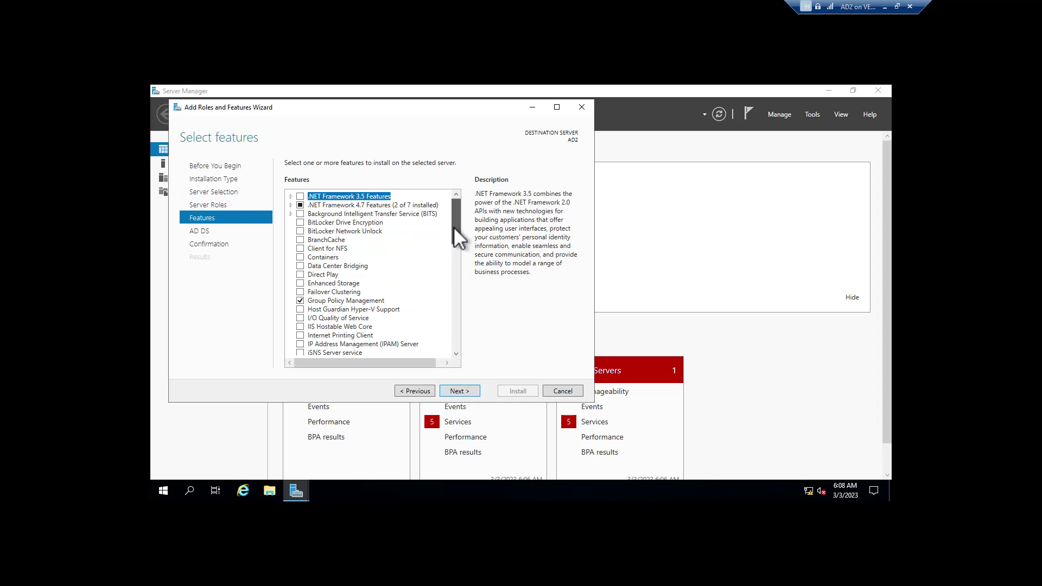
mouse_move(451, 210)
left_mouse_down()
mouse_move(454, 237)
mouse_move(442, 201)
left_mouse_up()
left_click(417, 392)
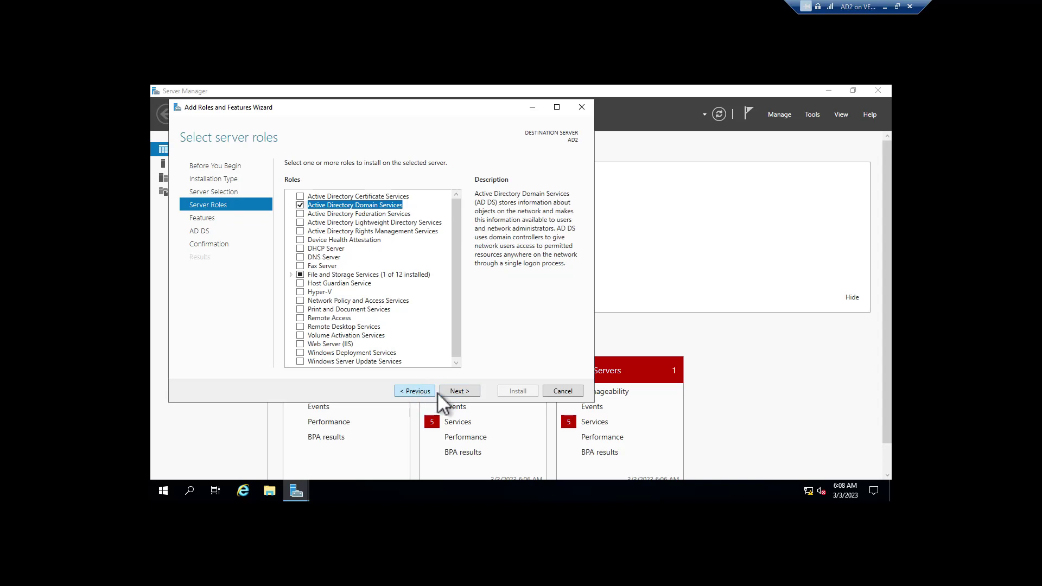
left_click(462, 387)
left_click(462, 388)
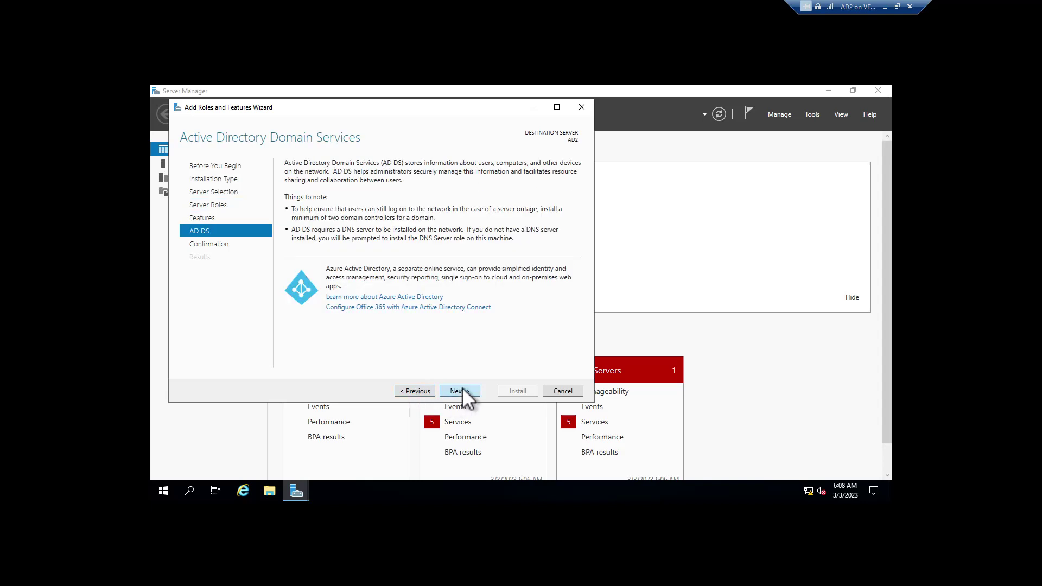
left_click(462, 386)
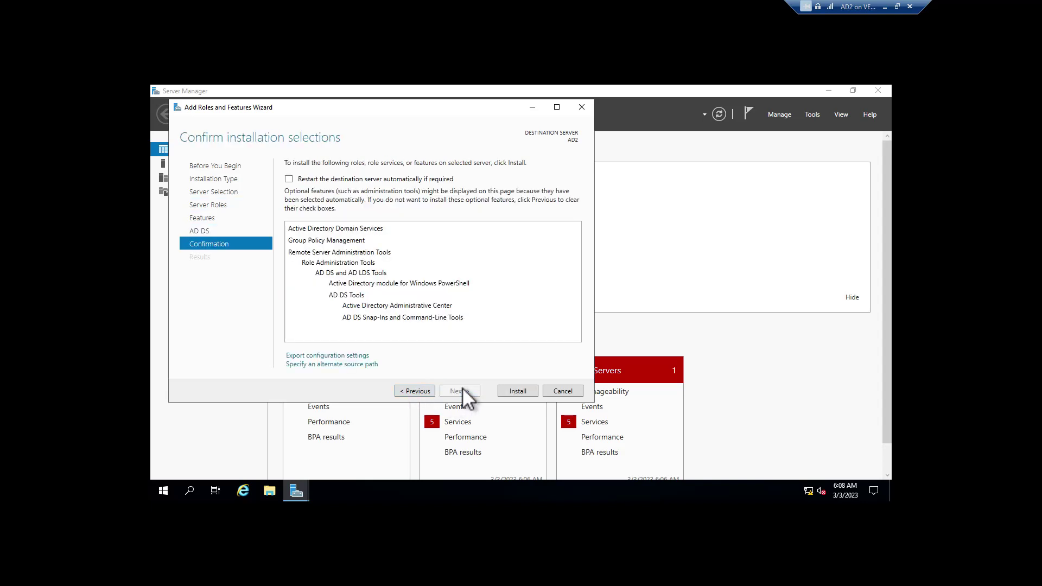
left_click(519, 389)
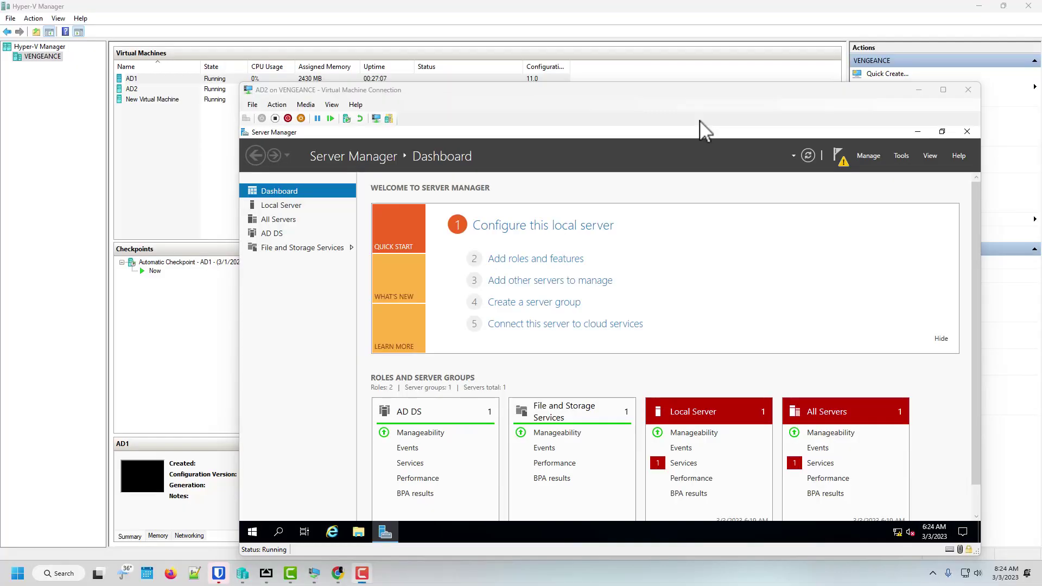
- Show the AD2 session full screen and start promoting the server to a domain controller from the post-deployment notification
left_click(943, 89)
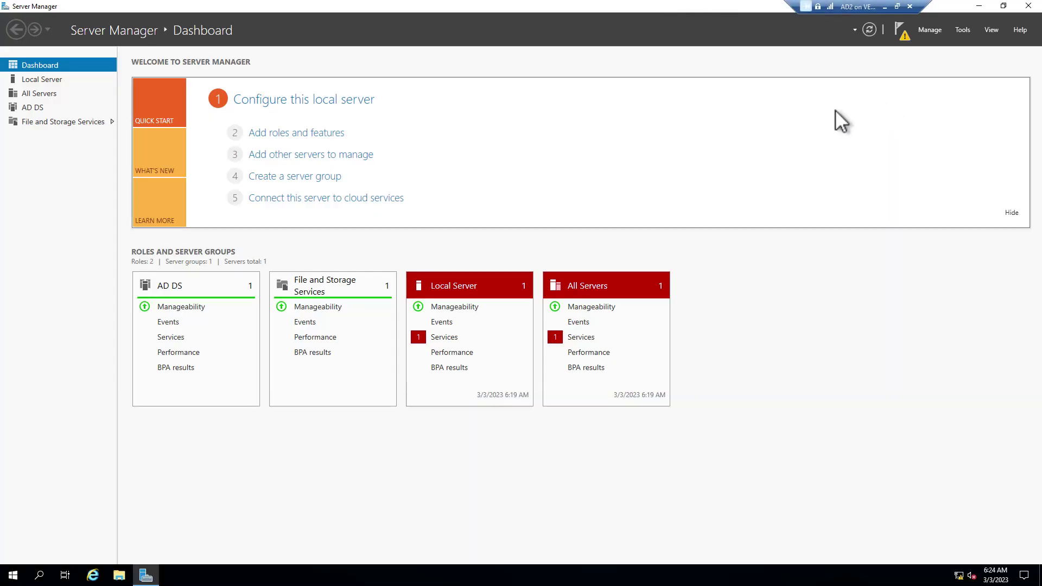
left_click(272, 134)
left_click(474, 65)
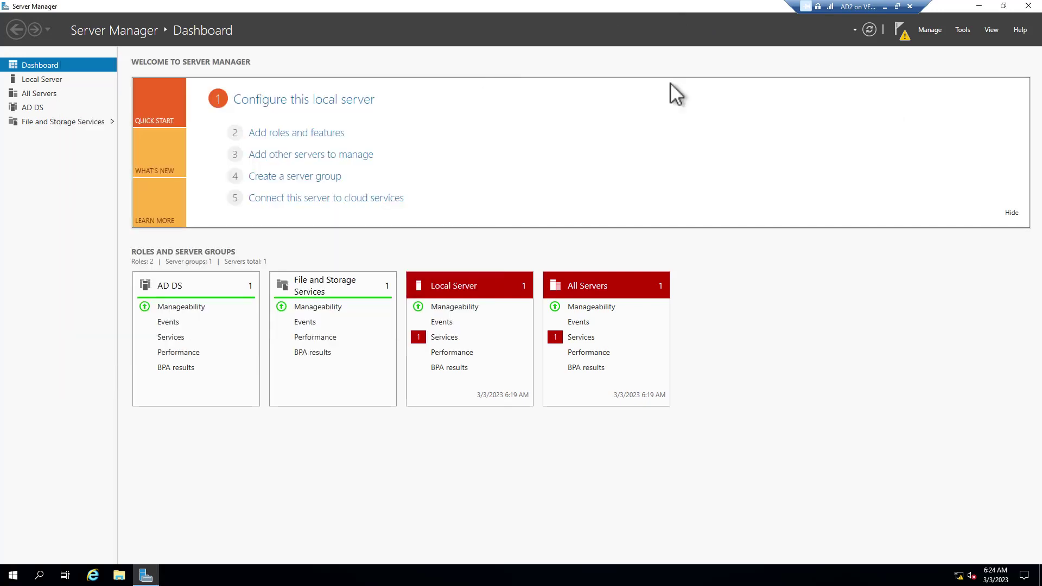
left_click(904, 38)
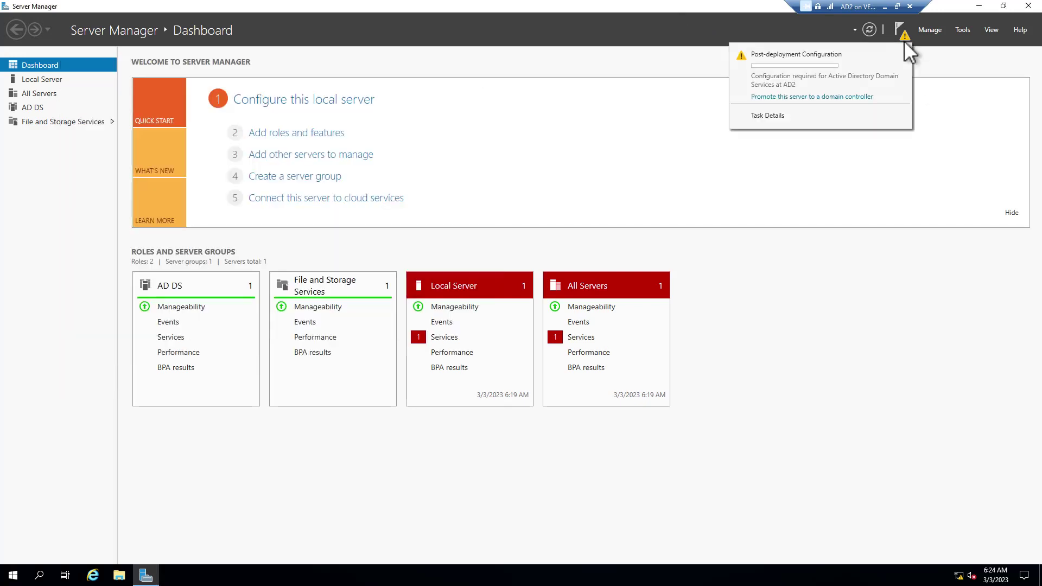
left_click(794, 98)
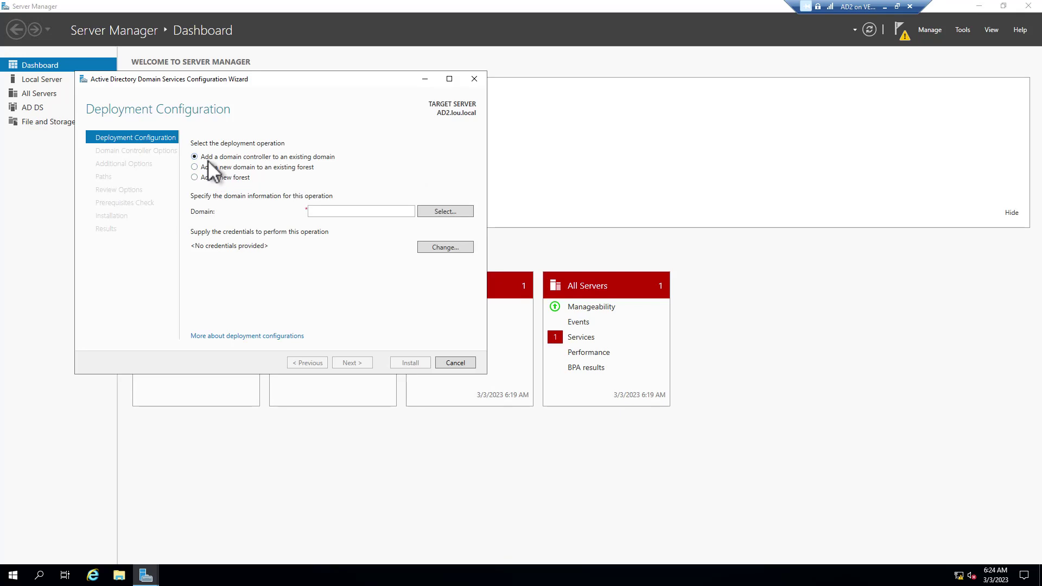
- Specify lou.local as the existing domain for the new domain controller and start selecting the domain from its forest
left_click(351, 212)
type("loca")
key("BackSpace")
key("BackSpace")
key("BackSpace")
key("BackSpace")
key("BackSpace")
key("BackSpace")
type("lou.loca")
left_click(452, 211)
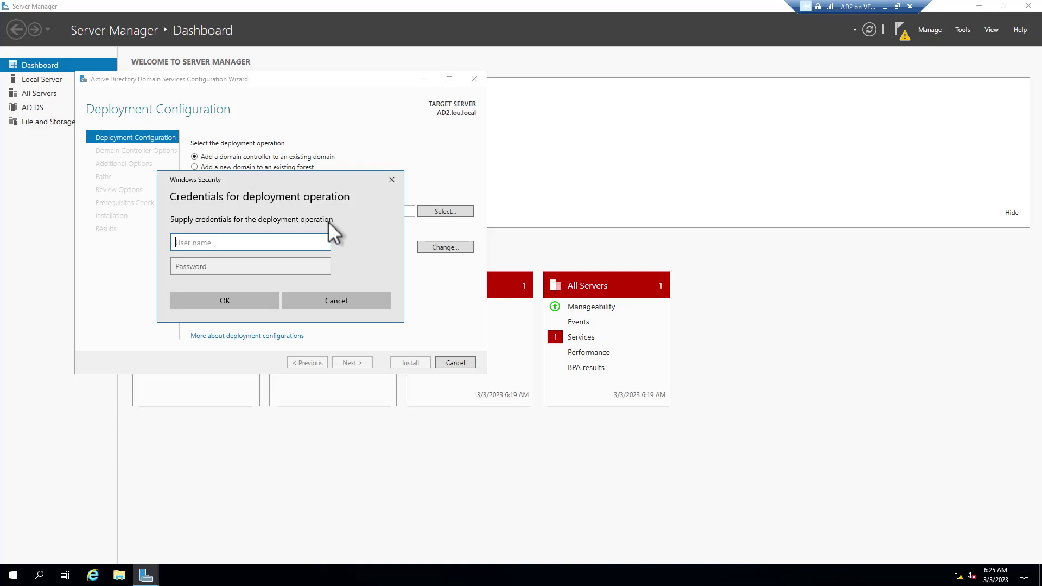
- Supply the deployment credentials with the user name lou.local\adadmin and the account's password
type("lou.local\\")
type("adadmin")
key("Tab")
type("******")
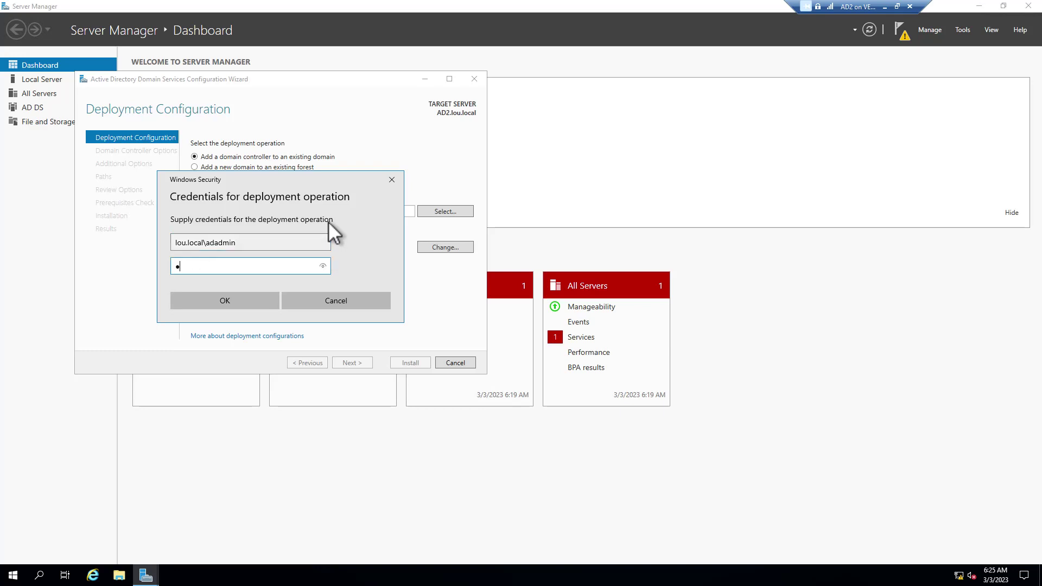
type("***")
key("Return")
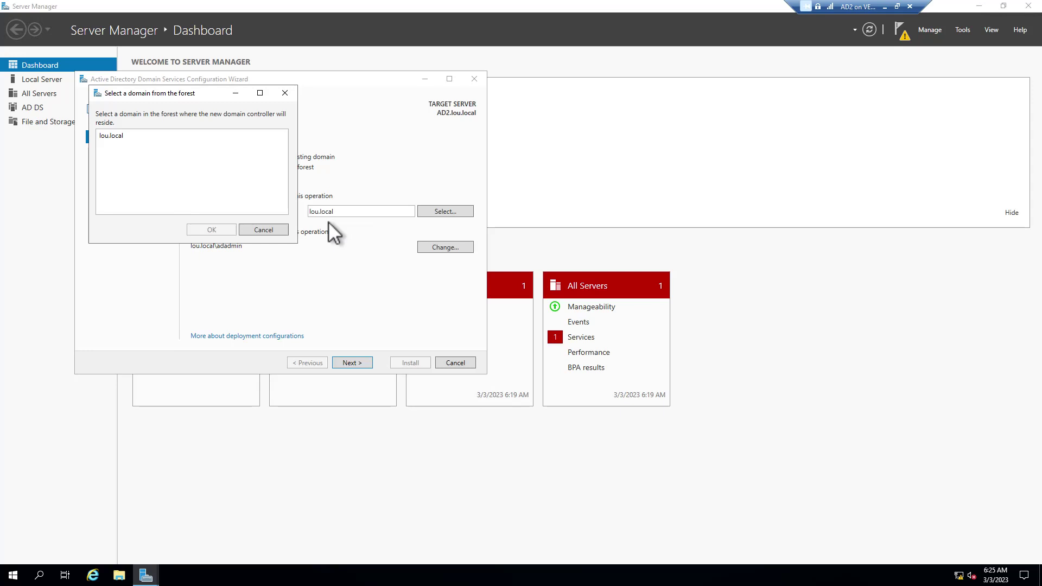
- Choose lou.local as the domain where the new domain controller will reside and proceed to the domain controller options
left_click(135, 137)
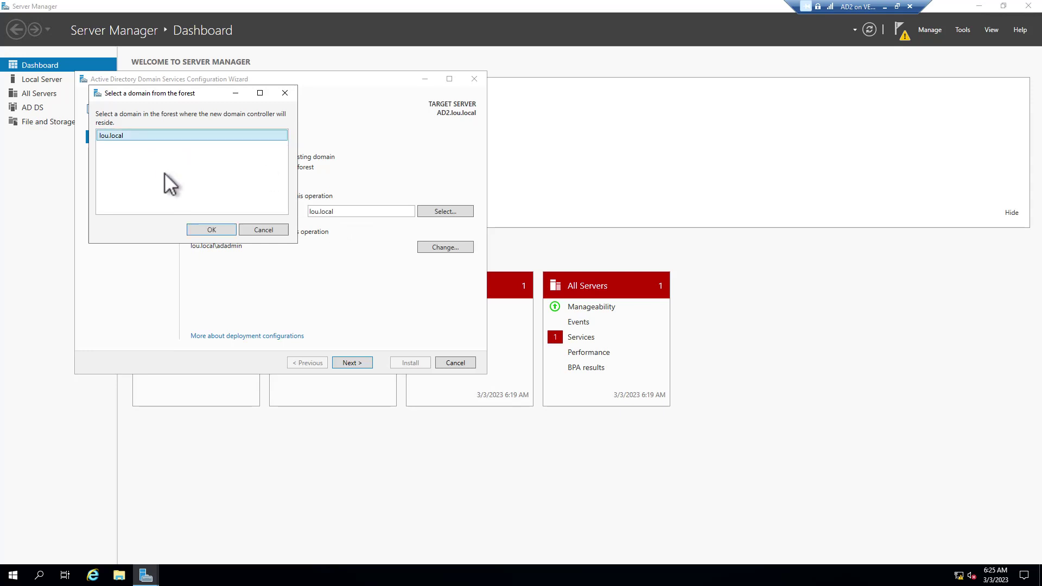
left_click(202, 230)
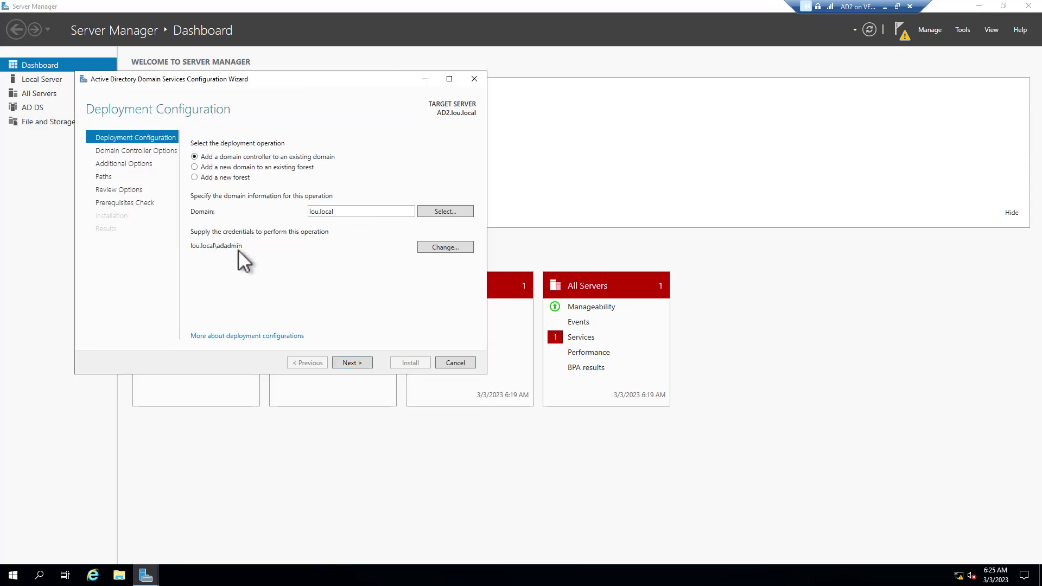
left_click(347, 362)
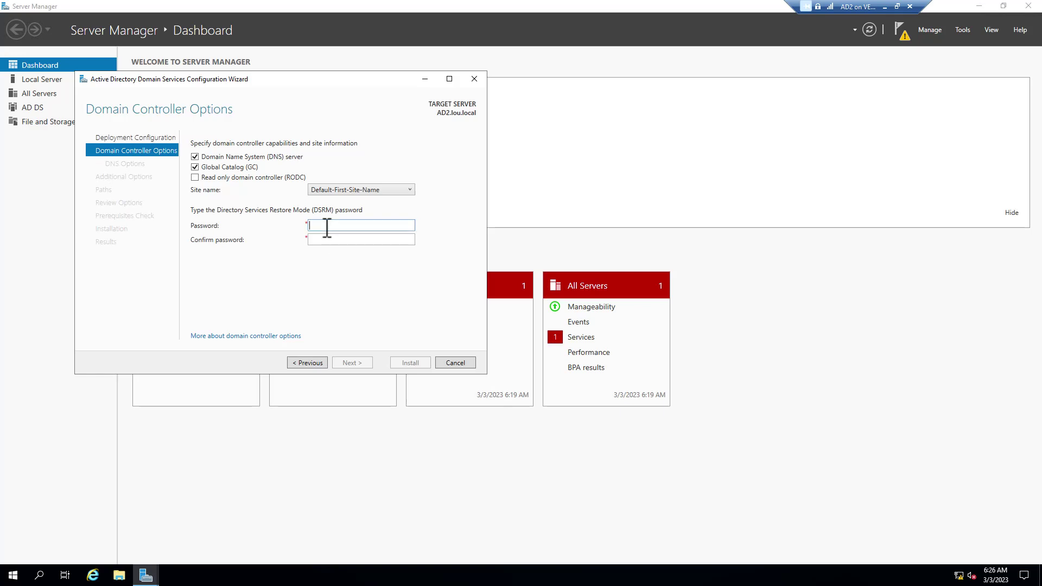
- Enter and confirm the Directory Services Restore Mode password, keeping the DNS server and Global Catalog options
type("••••••••")
key("Tab")
type("•••••••••")
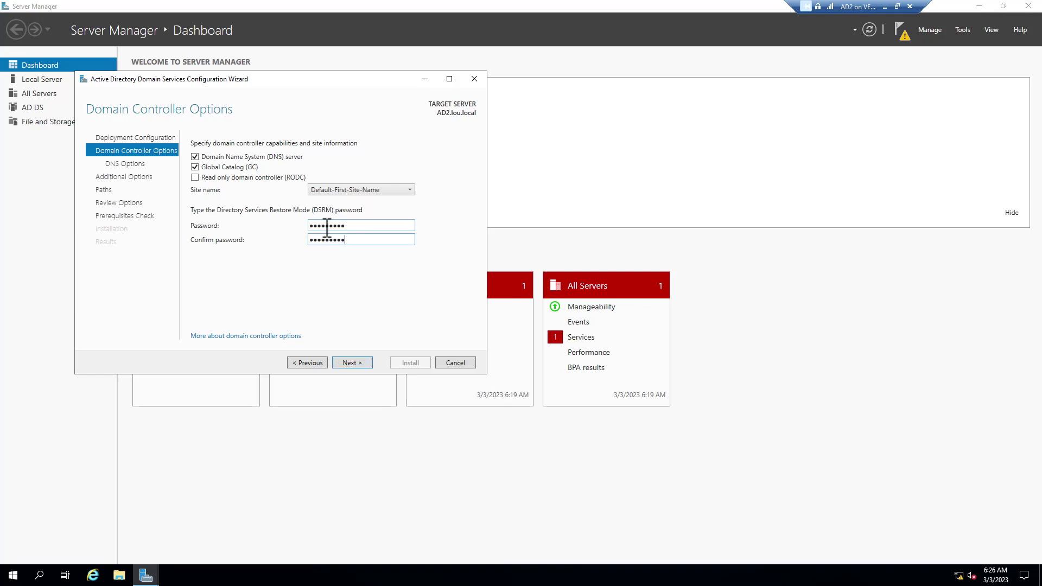
left_click(348, 362)
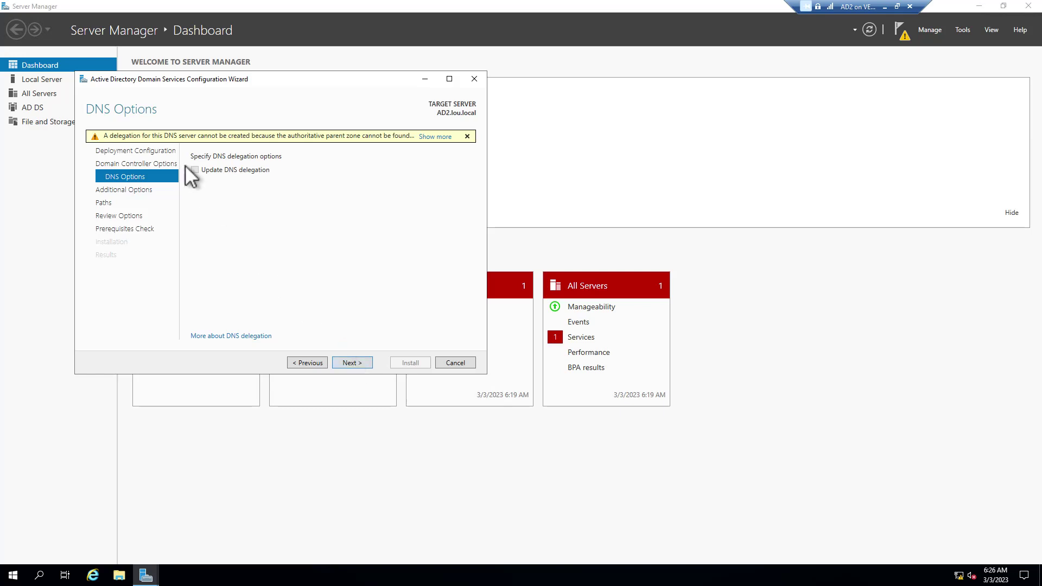
- Skip the DNS delegation update and keep replication from any domain controller without installing from media
left_click(354, 363)
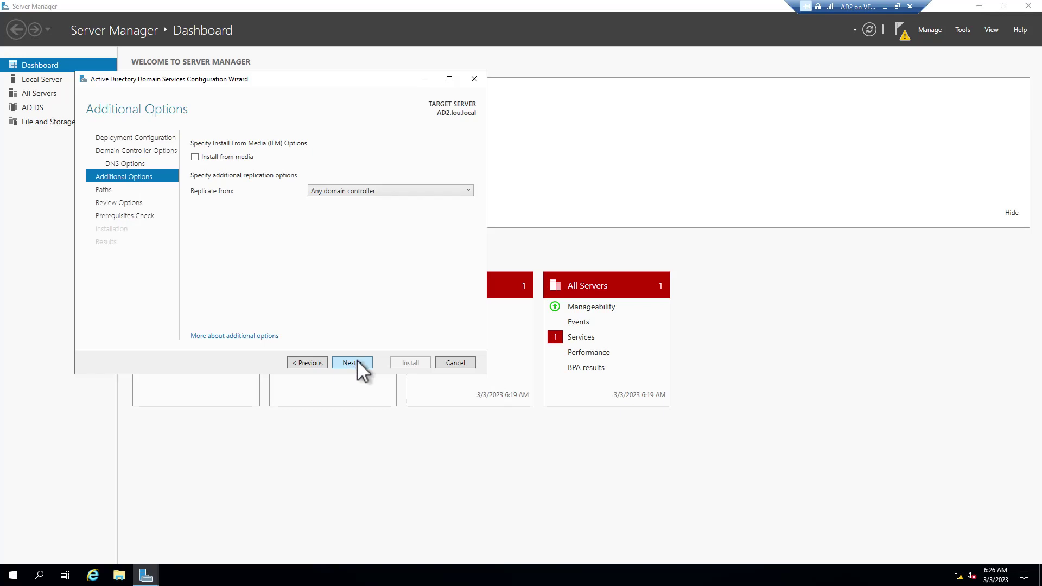
left_click(459, 190)
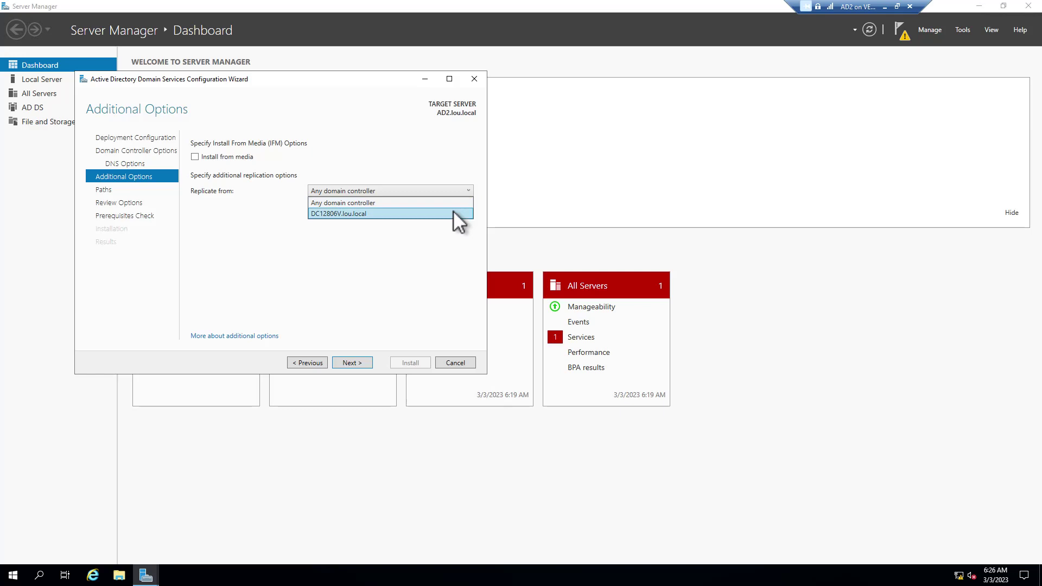
left_click(453, 205)
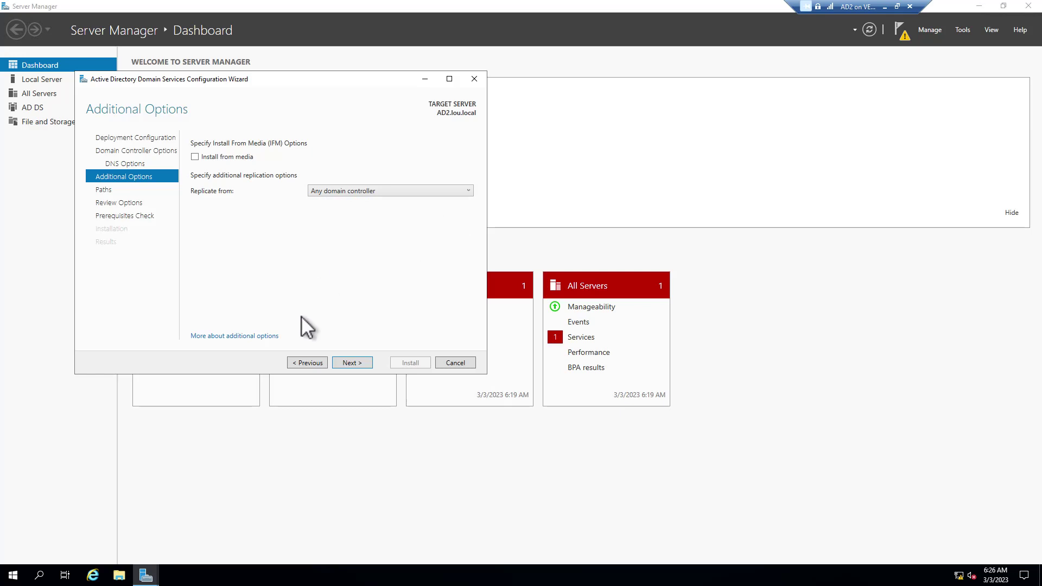
left_click(352, 364)
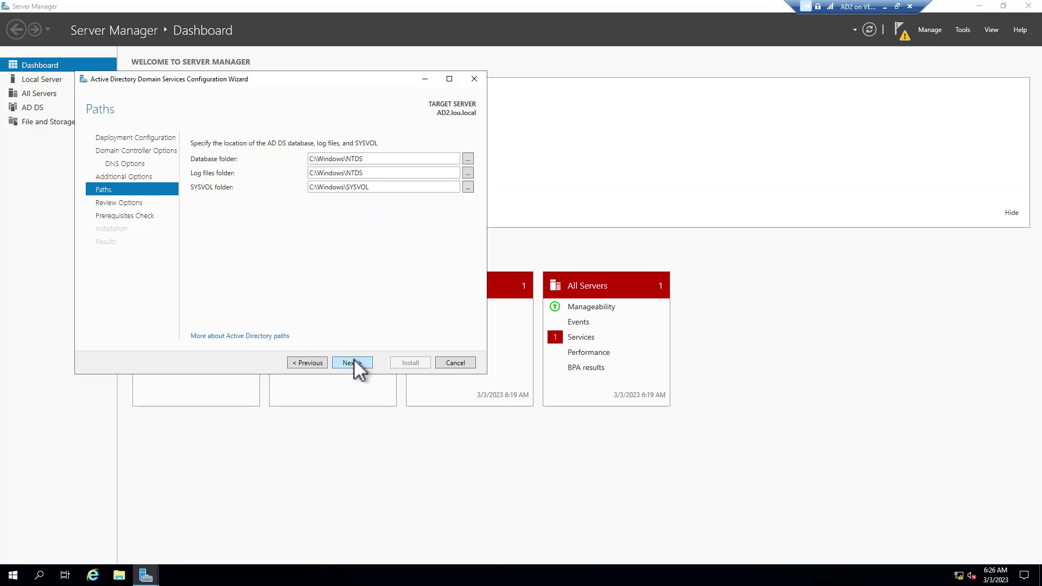
- Accept the default AD DS folder paths and reviewed options, run the domain controller installation, and close the wizard
left_click(353, 362)
left_click(357, 361)
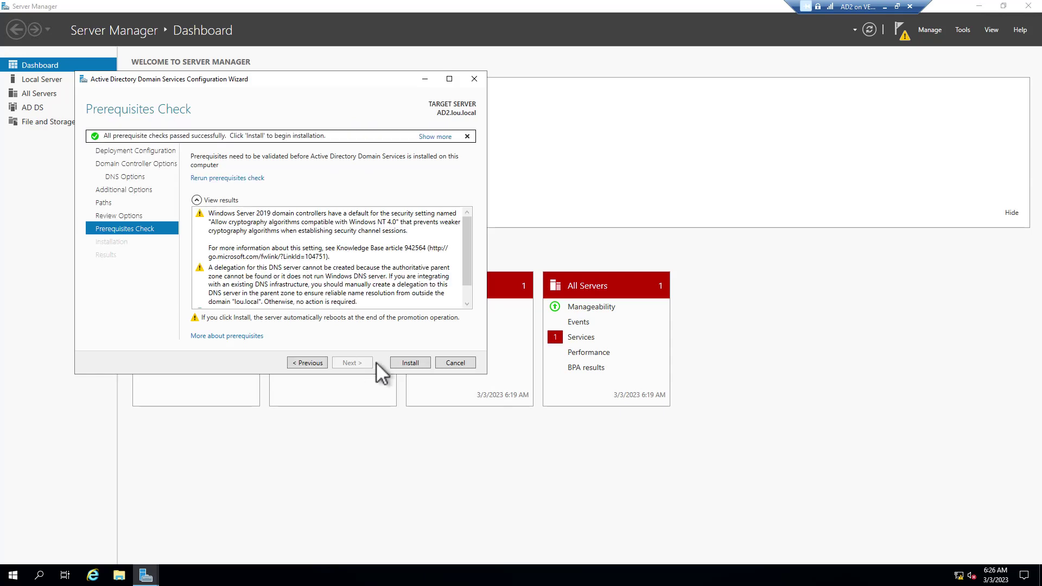
left_click(419, 364)
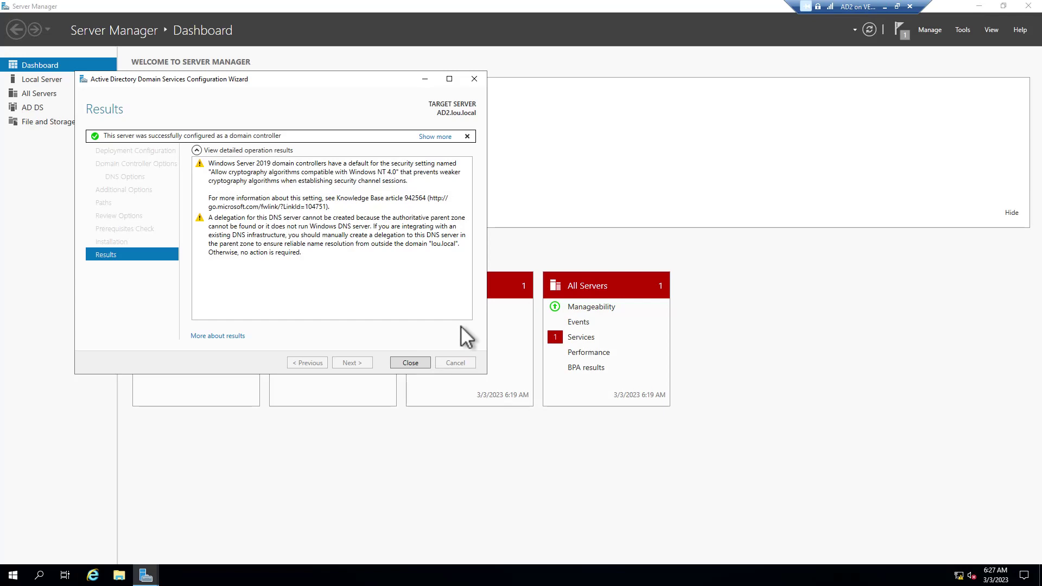
left_click(396, 361)
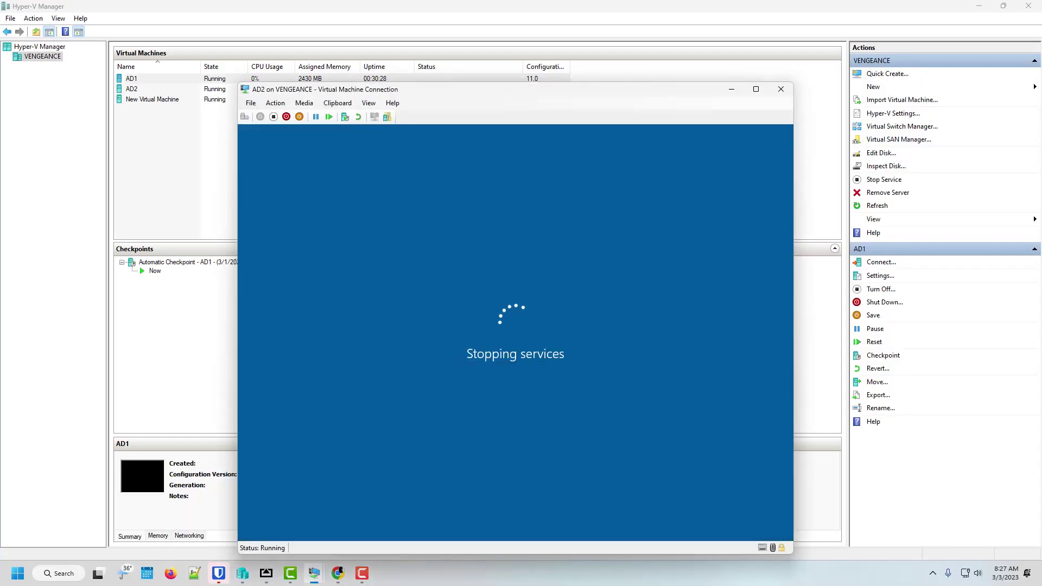
- Leave the restarting AD2 session and show the AD1 virtual machine's session full screen
left_click(756, 89)
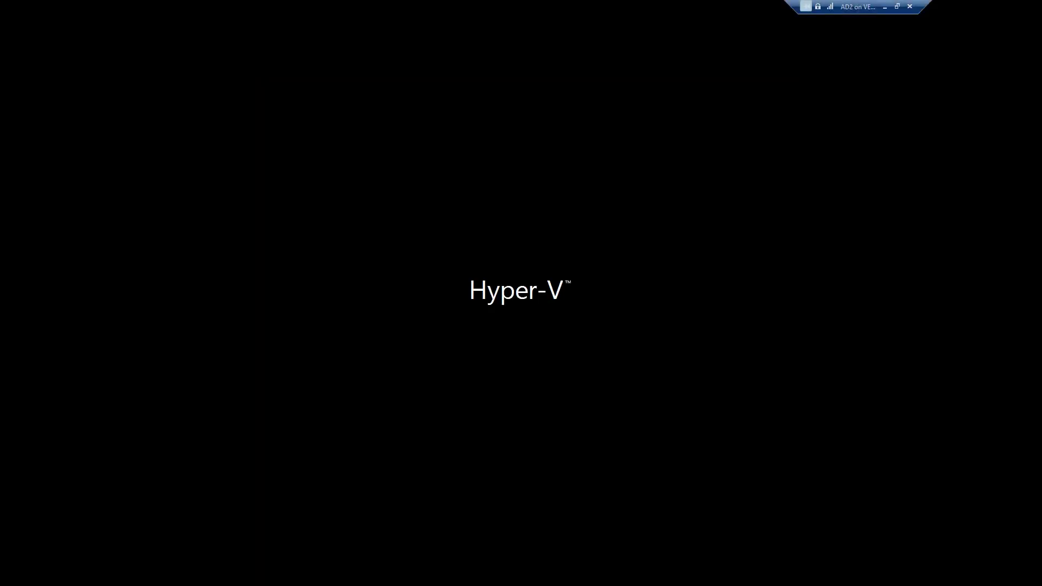
left_click(886, 11)
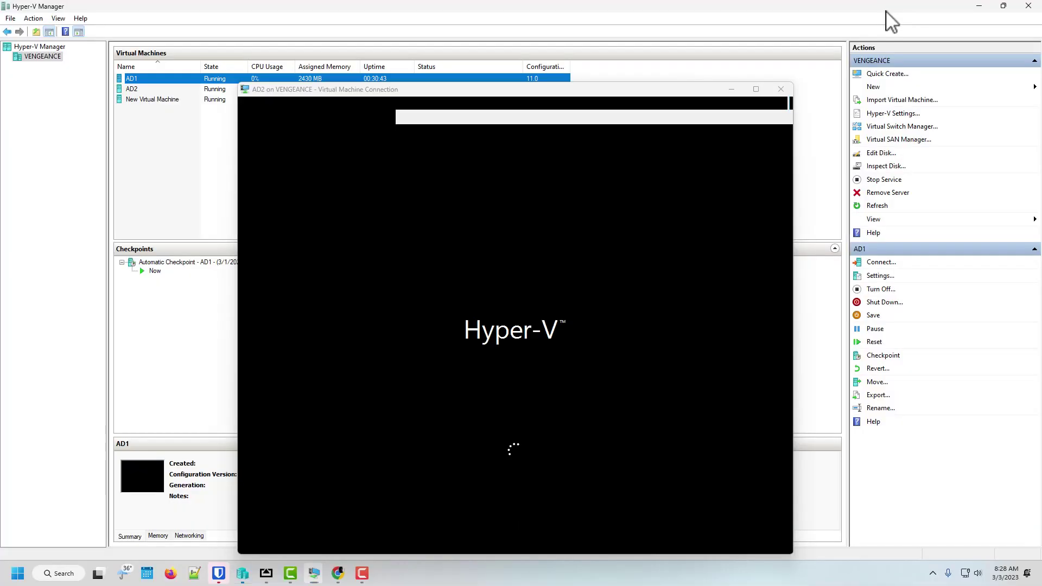
double_click(138, 79)
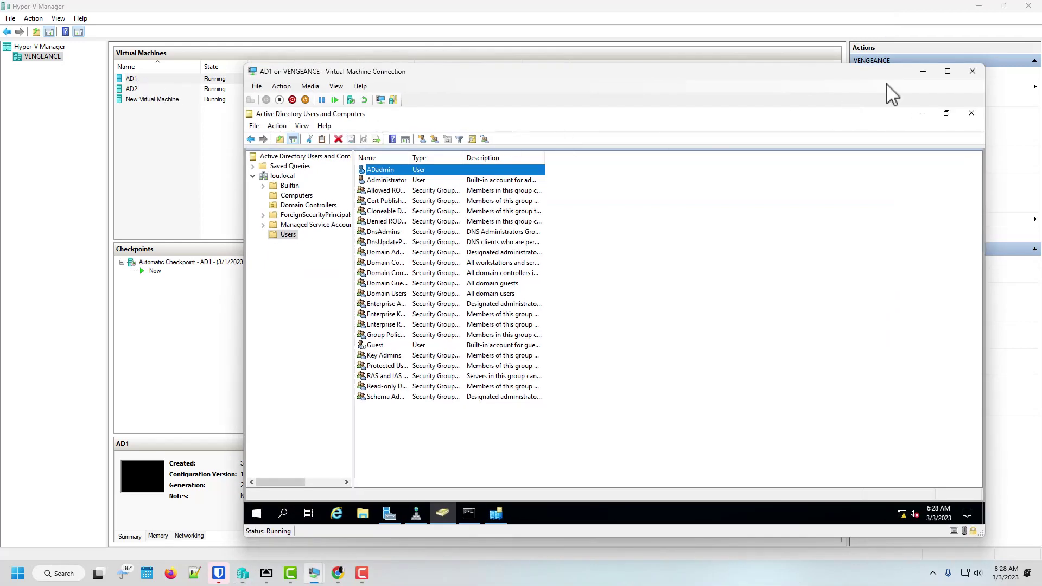
left_click(948, 71)
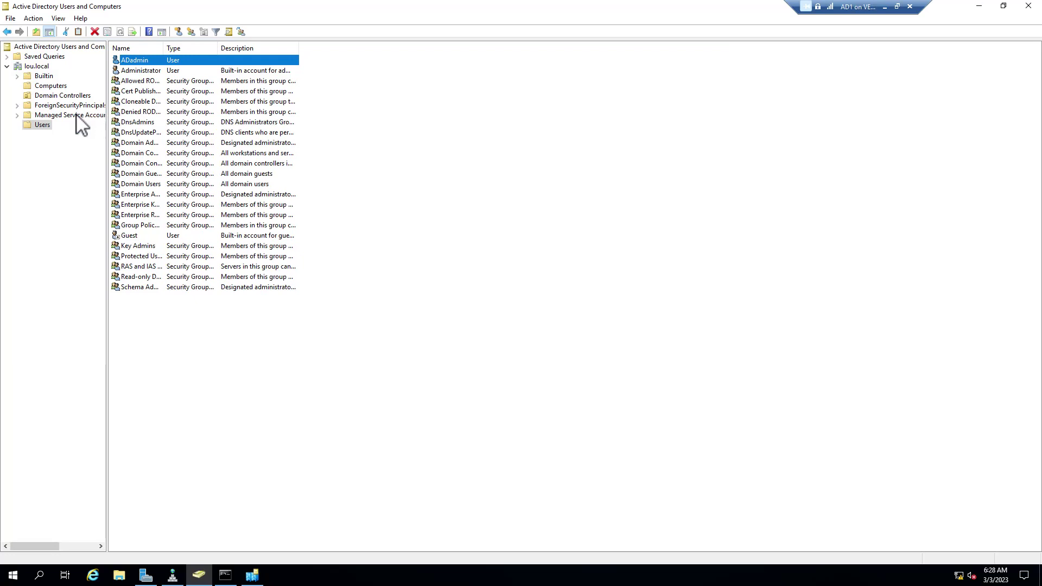
- Examine the Computers, Domain Controllers and ForeignSecurityPrincipals containers of lou.local on AD1, then minimize the AD1 session
left_click(55, 87)
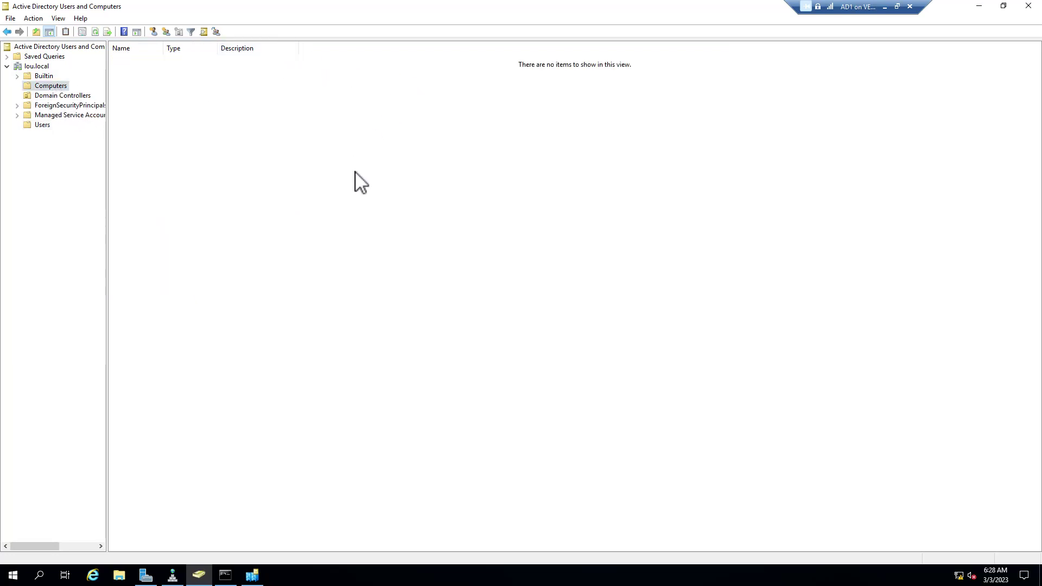
left_click(72, 96)
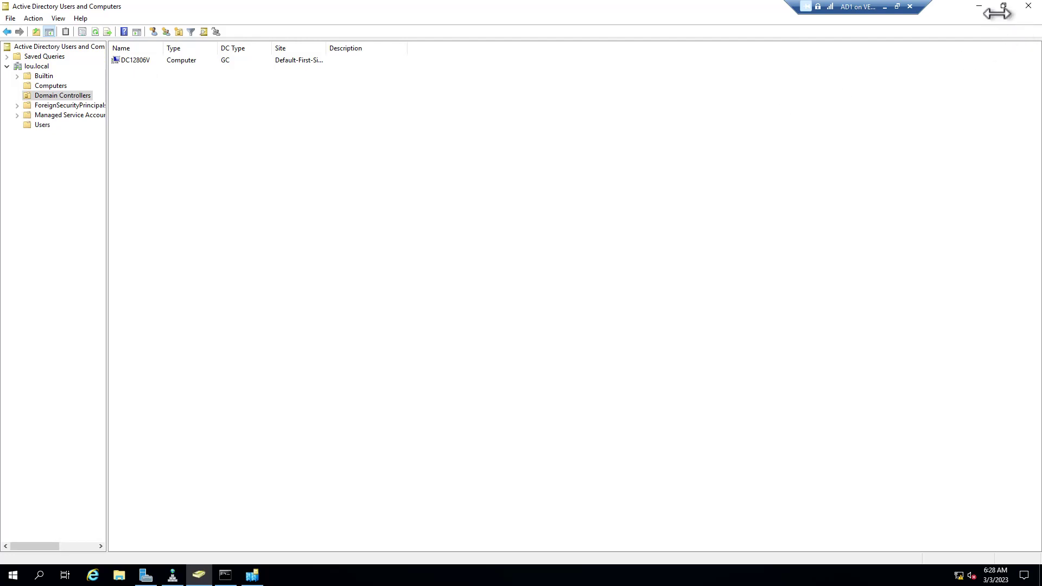
left_click(32, 104)
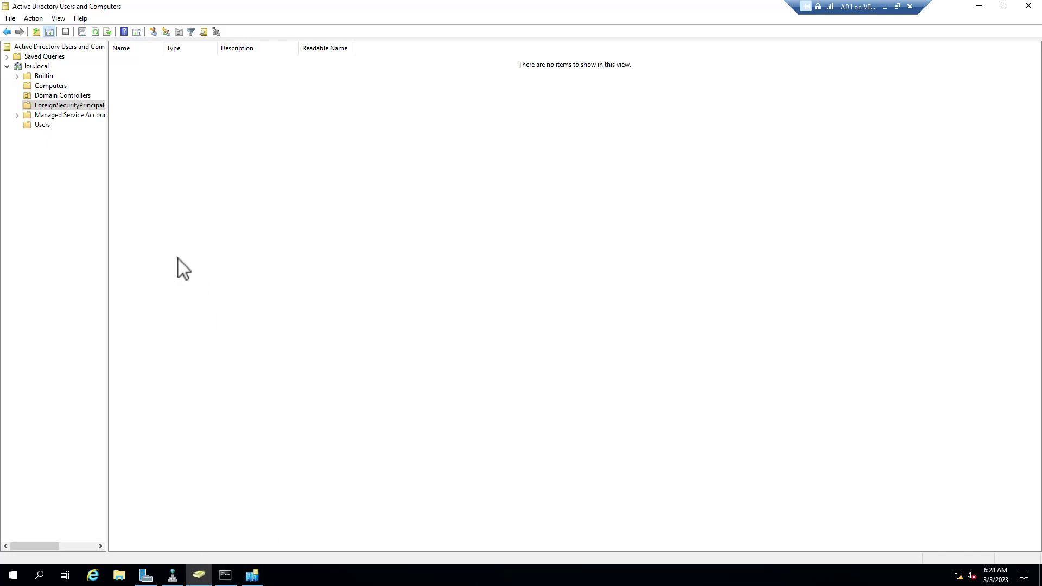
left_click(979, 6)
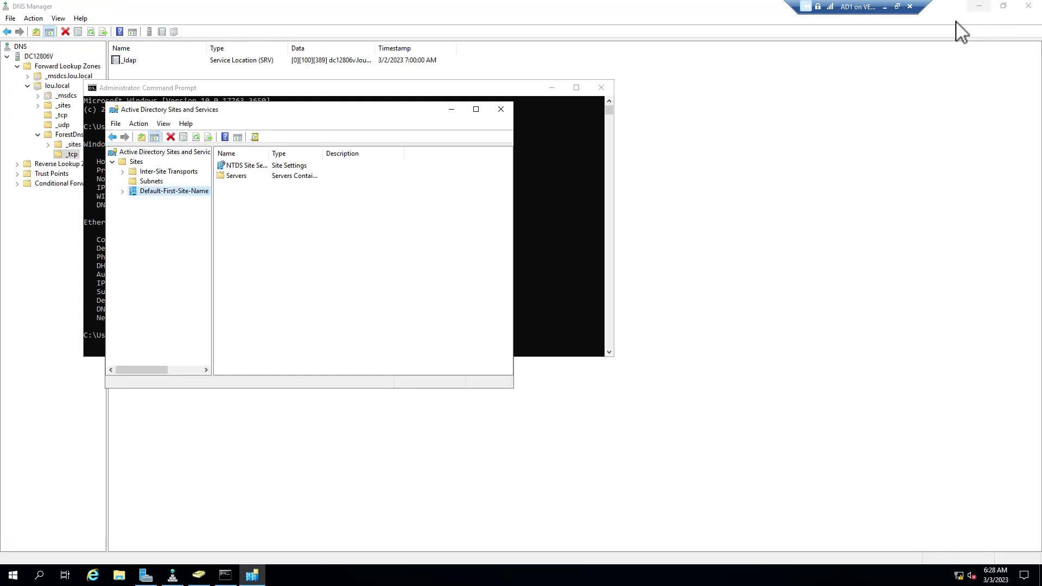
left_click(885, 6)
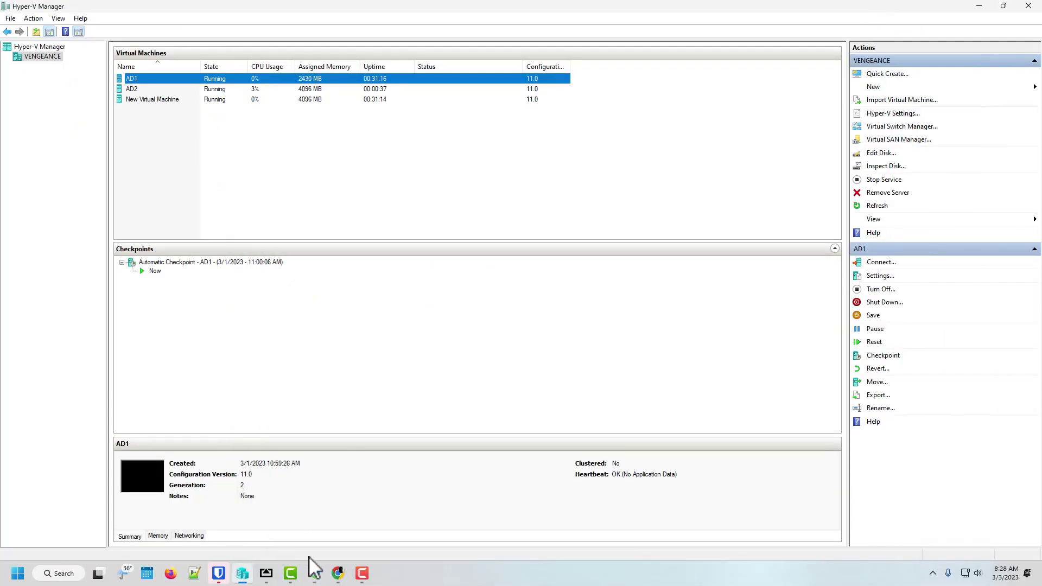
- Return to the AD2 session and sign in to the domain as adadmin with the account's password
mouse_move(312, 575)
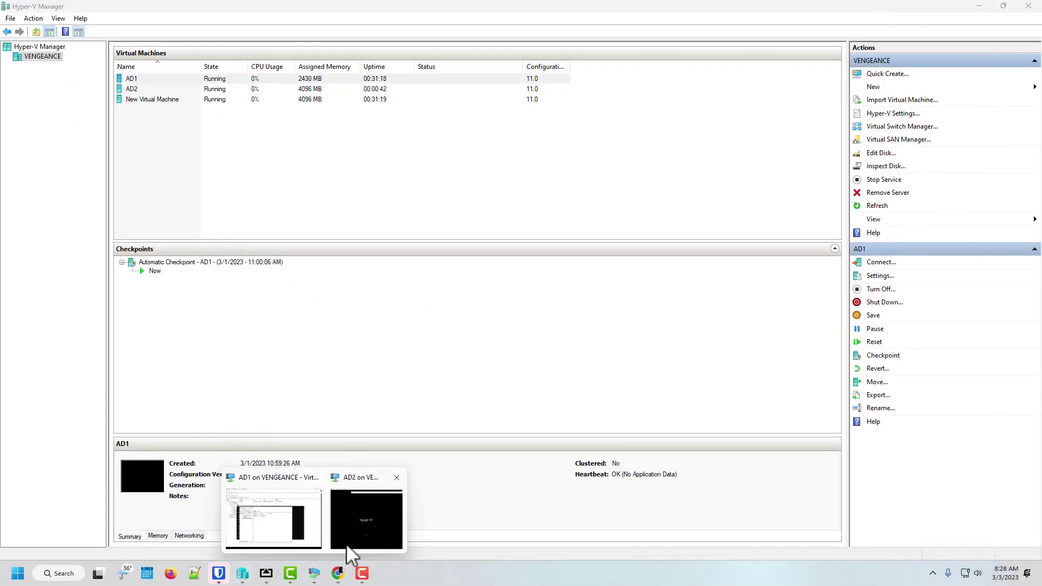
left_click(358, 530)
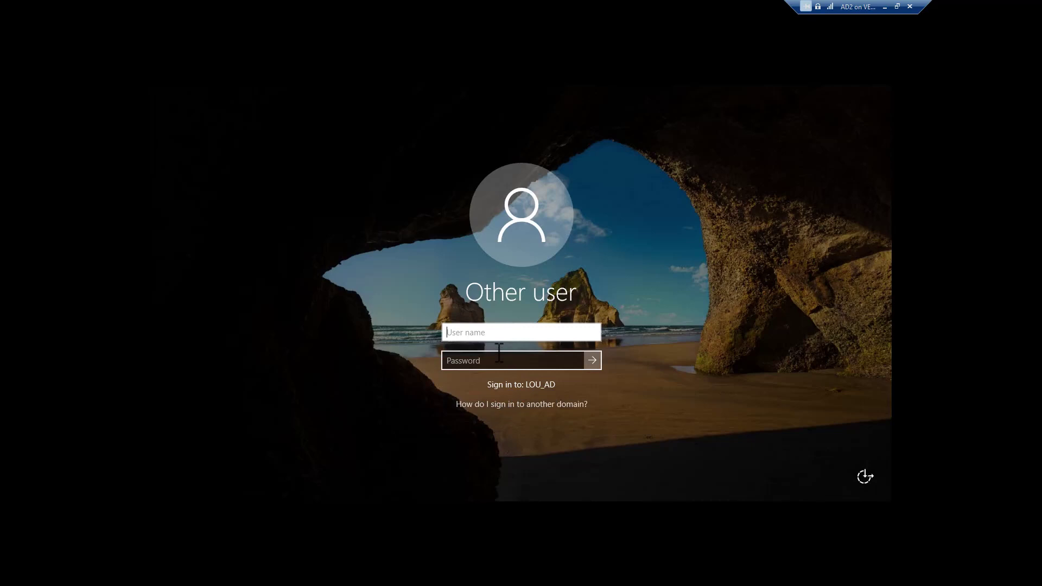
type("adadmin")
key("Tab")
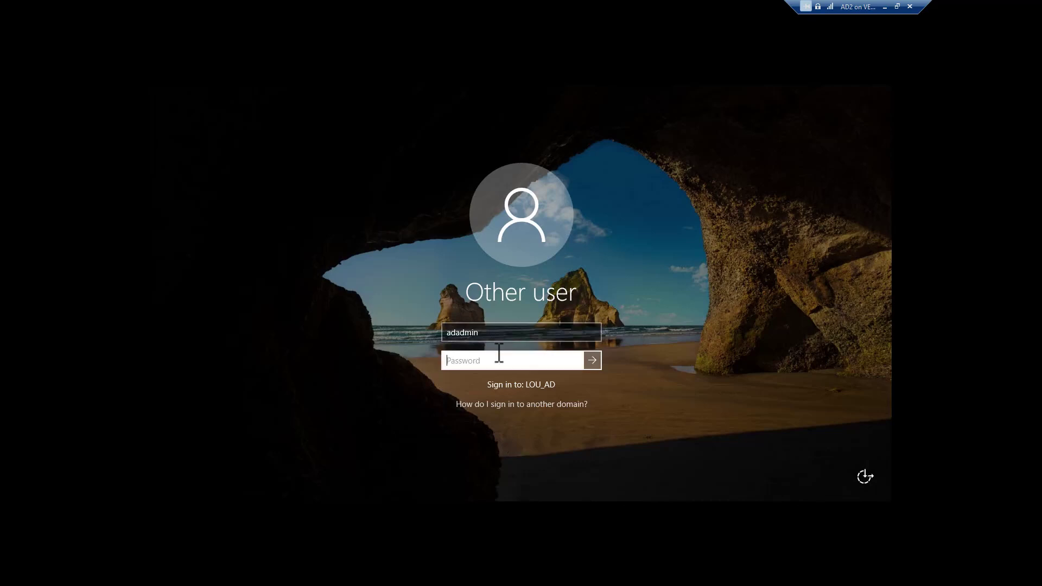
type("P")
key("Return")
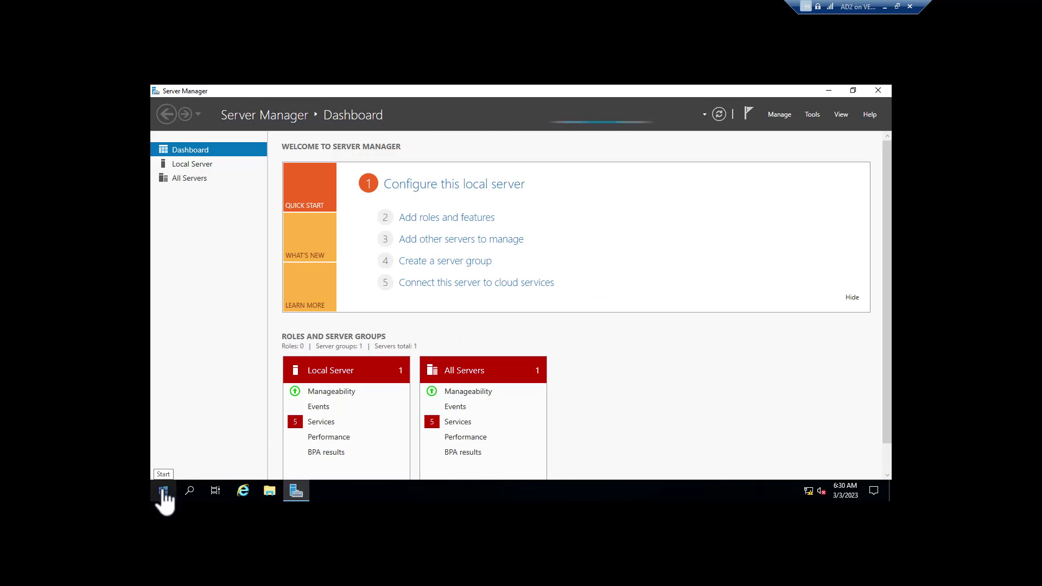
- Open Active Directory Users and Computers on AD2 from the Windows Administrative Tools and maximize its window
left_click(163, 491)
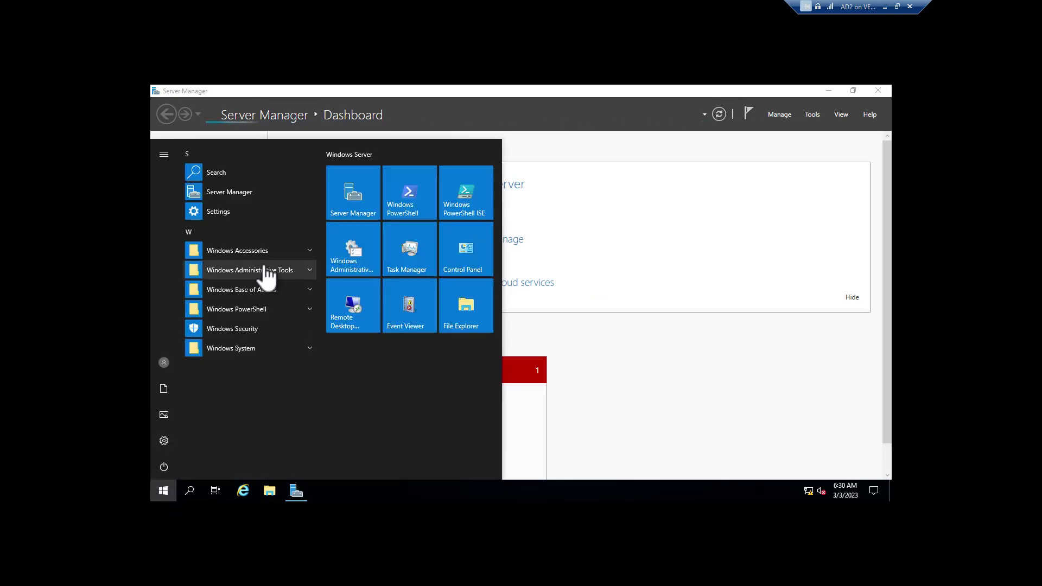
left_click(281, 271)
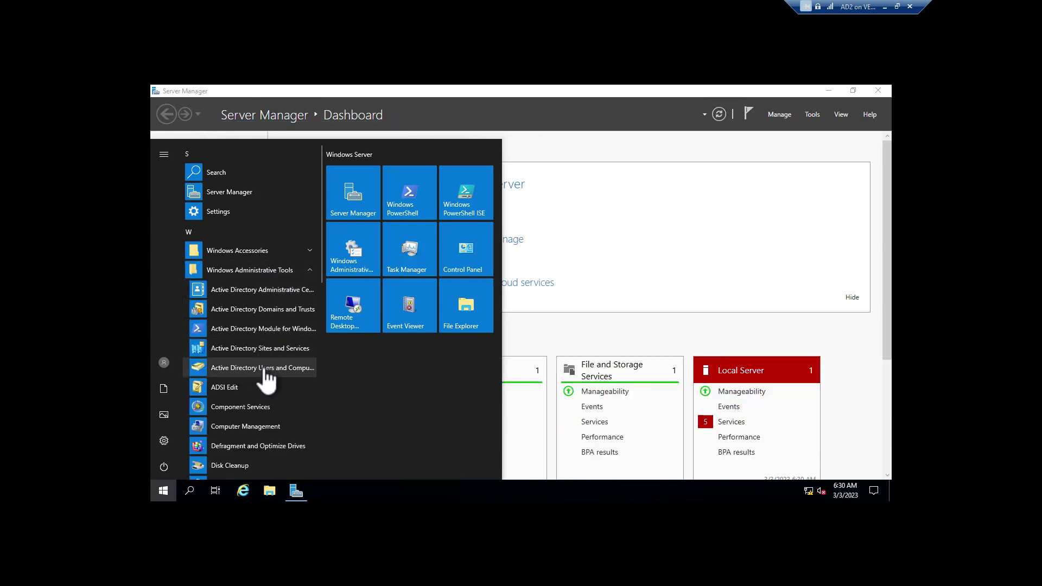
left_click(265, 368)
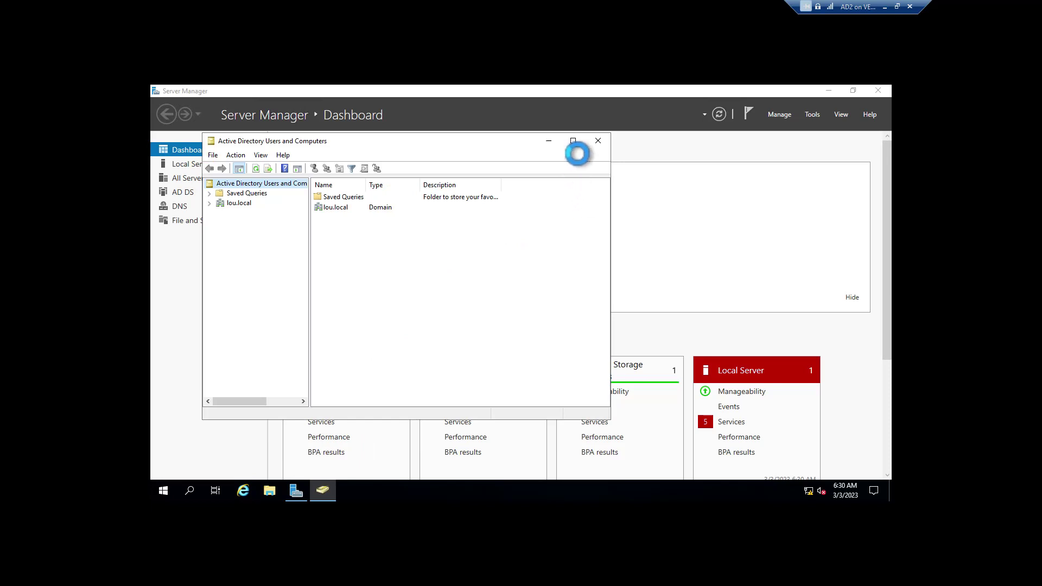
left_click(573, 141)
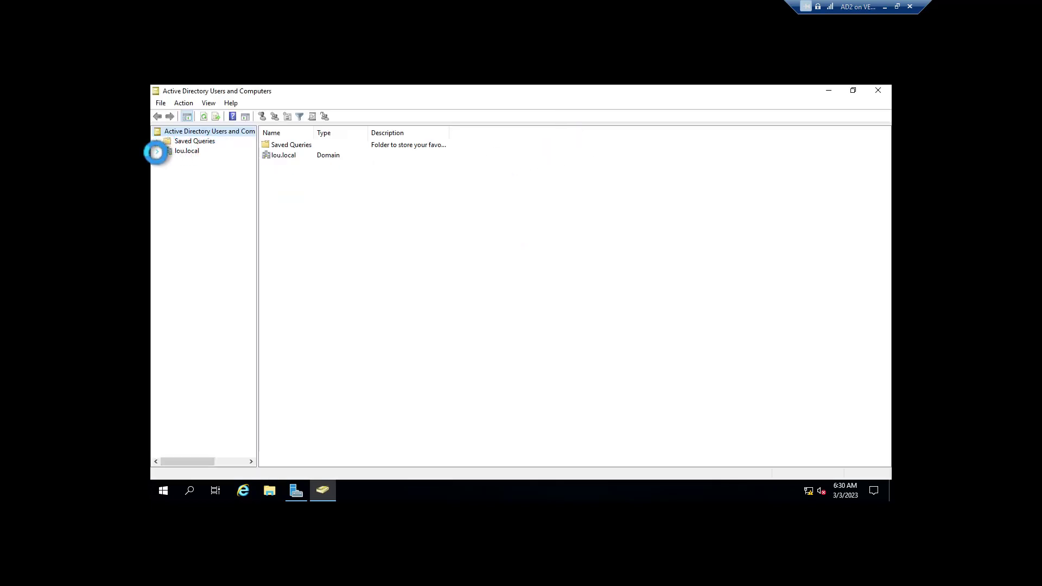
- Expand the lou.local domain on AD2 and examine the computers in its Domain Controllers container
left_click(157, 151)
left_click(202, 179)
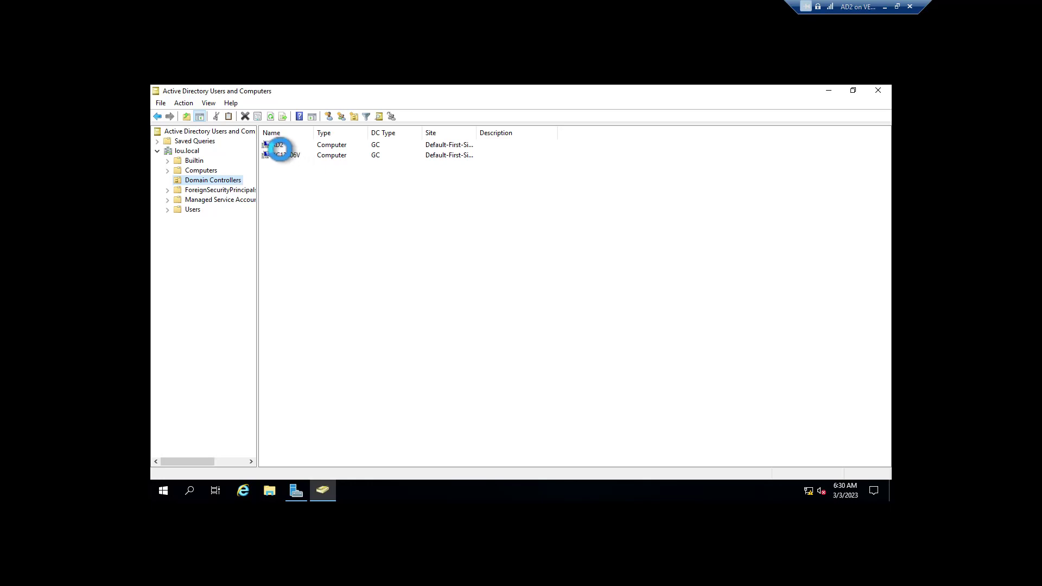
left_click(276, 145)
left_click(278, 155)
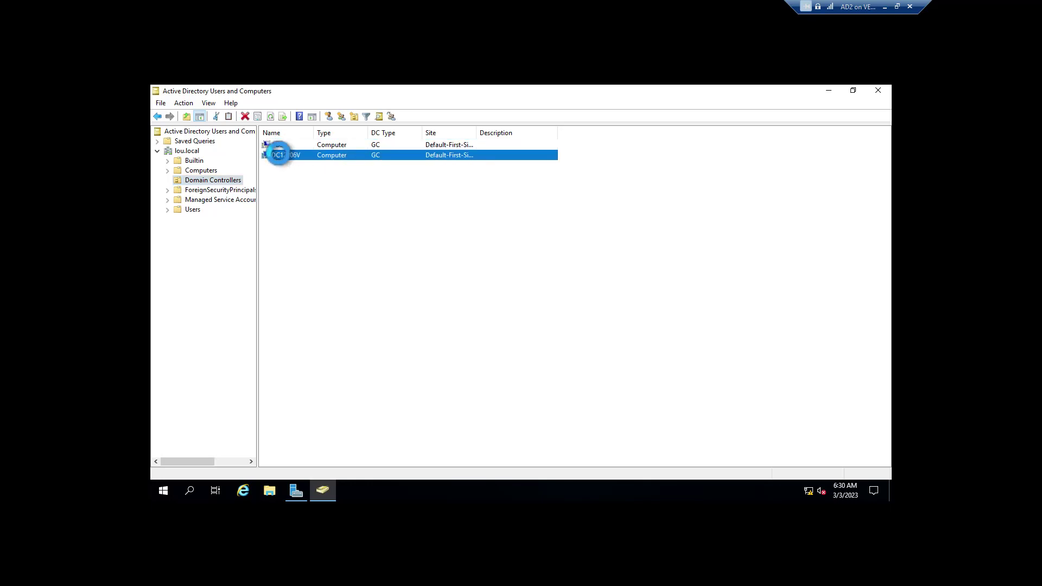
left_click(276, 145)
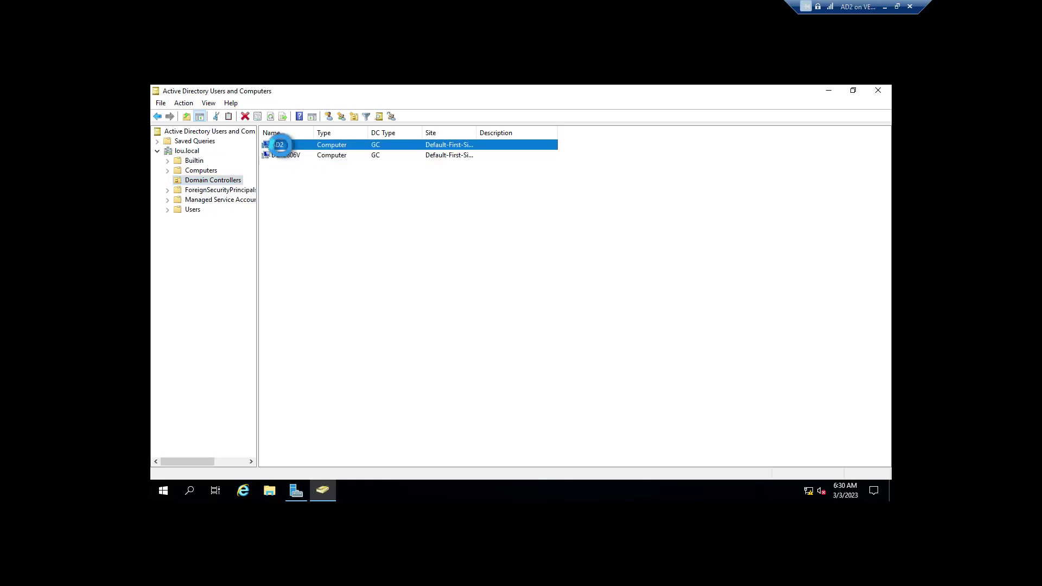
- Minimize the AD2 session, connect to the AD1 virtual machine from Hyper-V Manager and maximize its session window
left_click(887, 7)
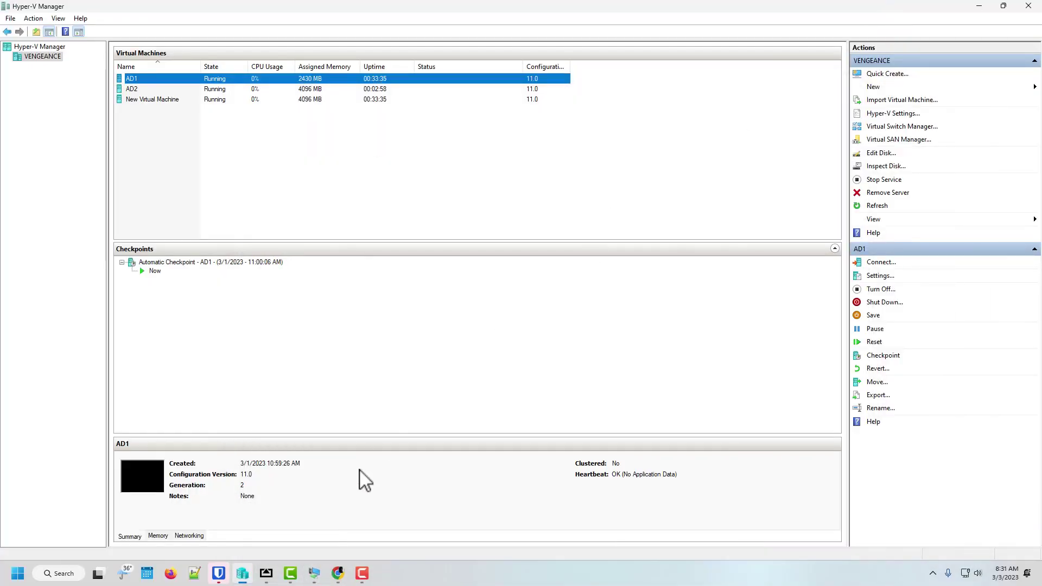
double_click(136, 81)
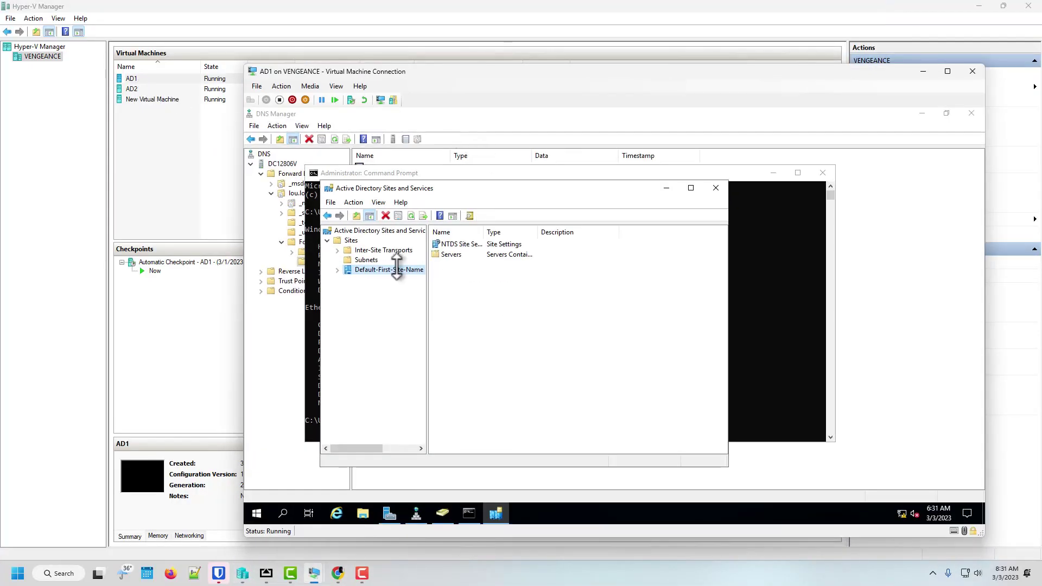
left_click(947, 73)
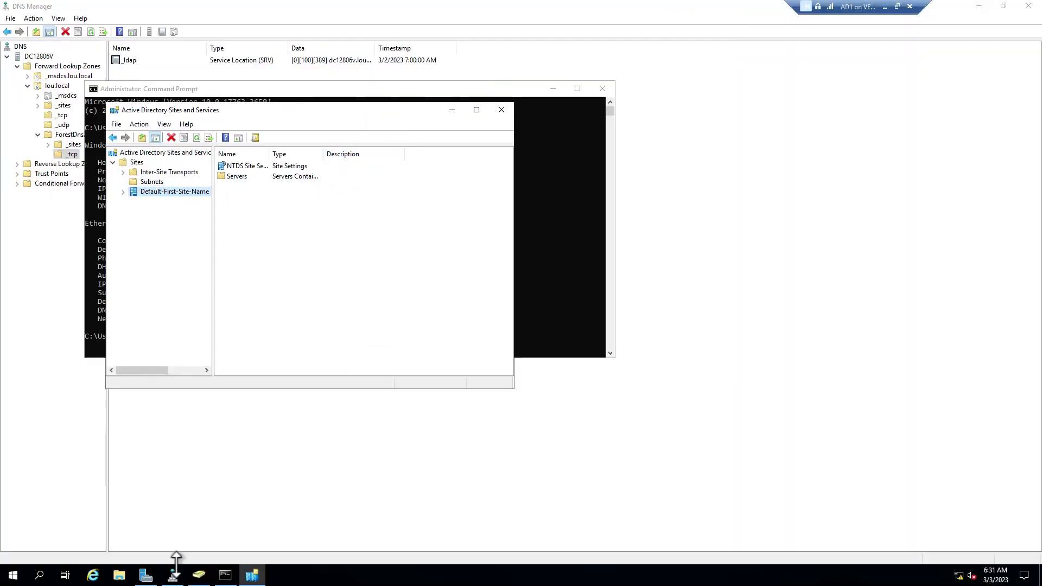
- Bring up Server Manager on AD1 and close DNS Manager, Active Directory Users and Computers, and Active Directory Sites and Services
left_click(172, 575)
left_click(146, 575)
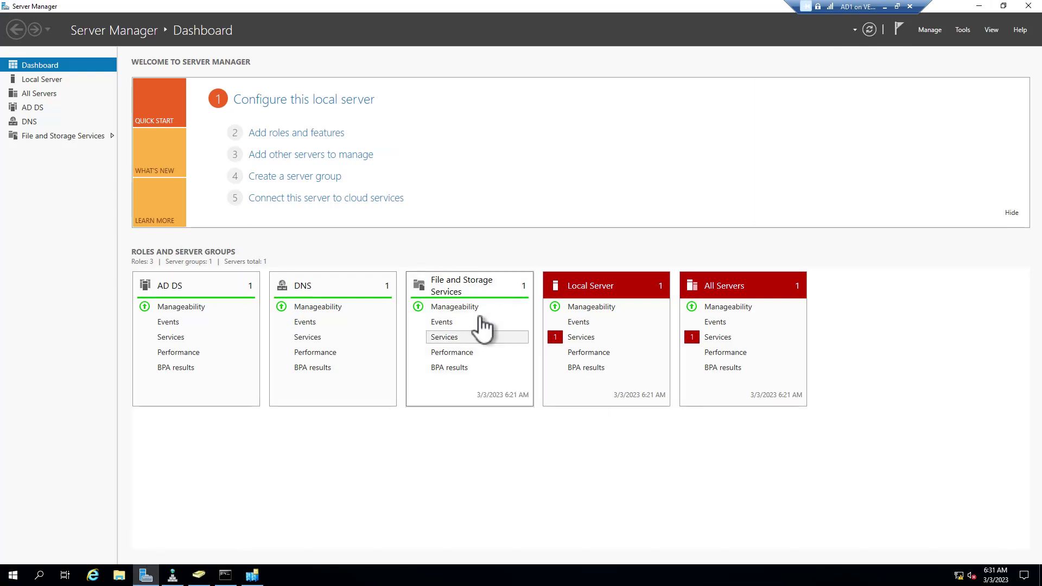
right_click(174, 575)
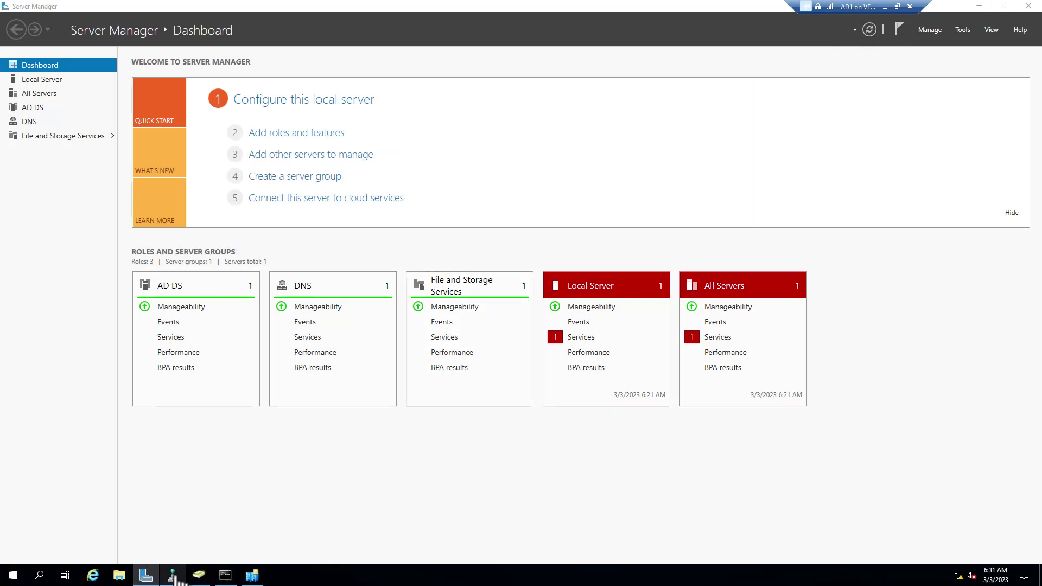
left_click(145, 551)
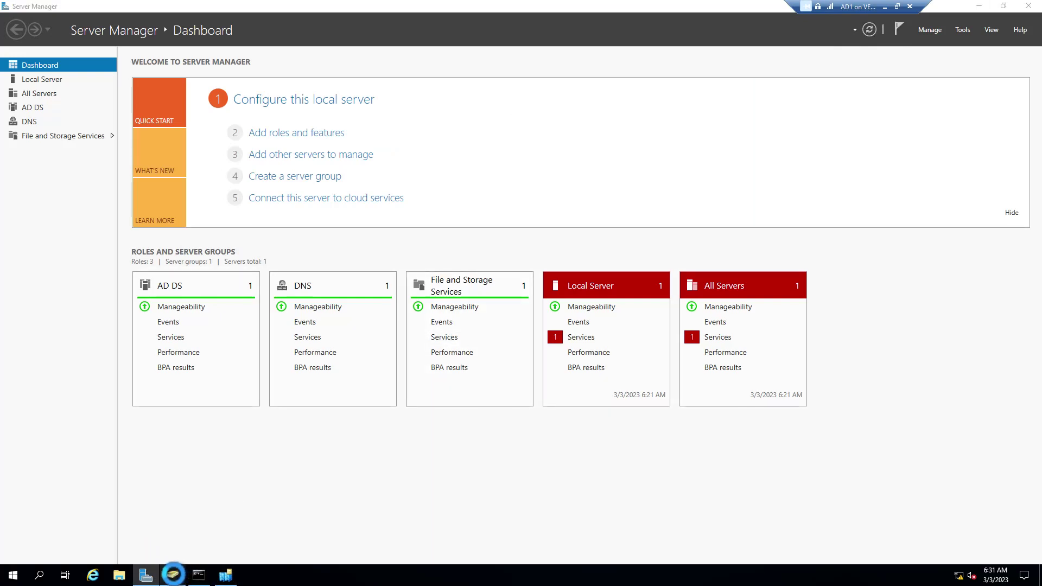
right_click(172, 573)
left_click(171, 556)
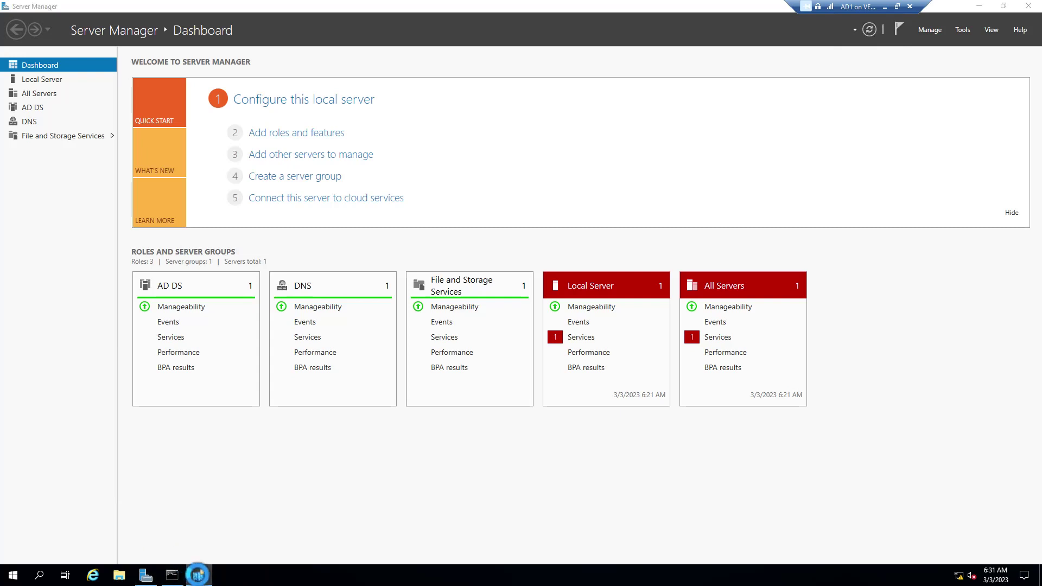
right_click(199, 572)
left_click(178, 551)
- Reopen Active Directory Users and Computers on AD1 in a maximized window and examine the Domain Controllers container of lou.local
left_click(14, 574)
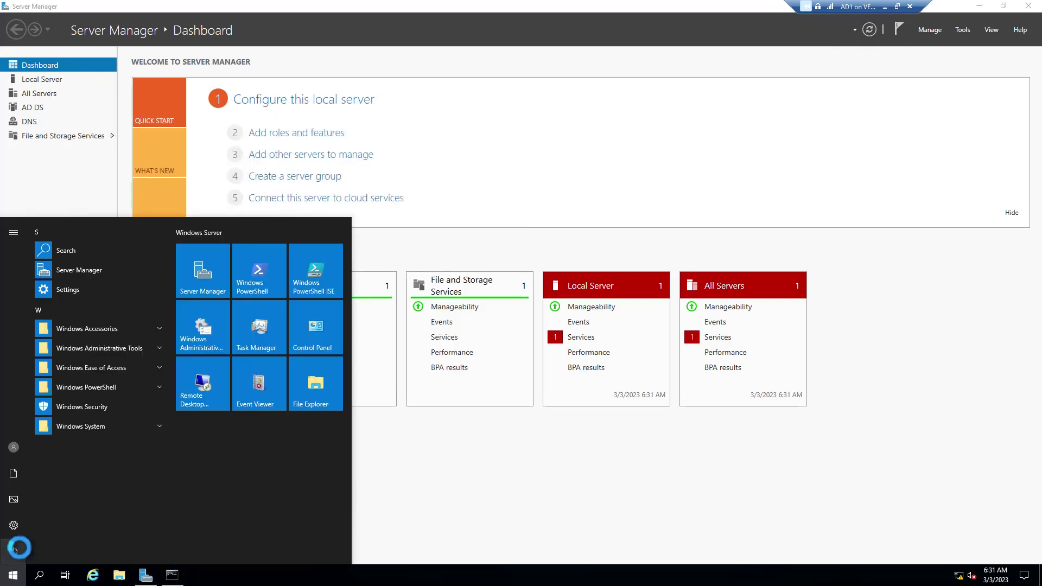
left_click(98, 348)
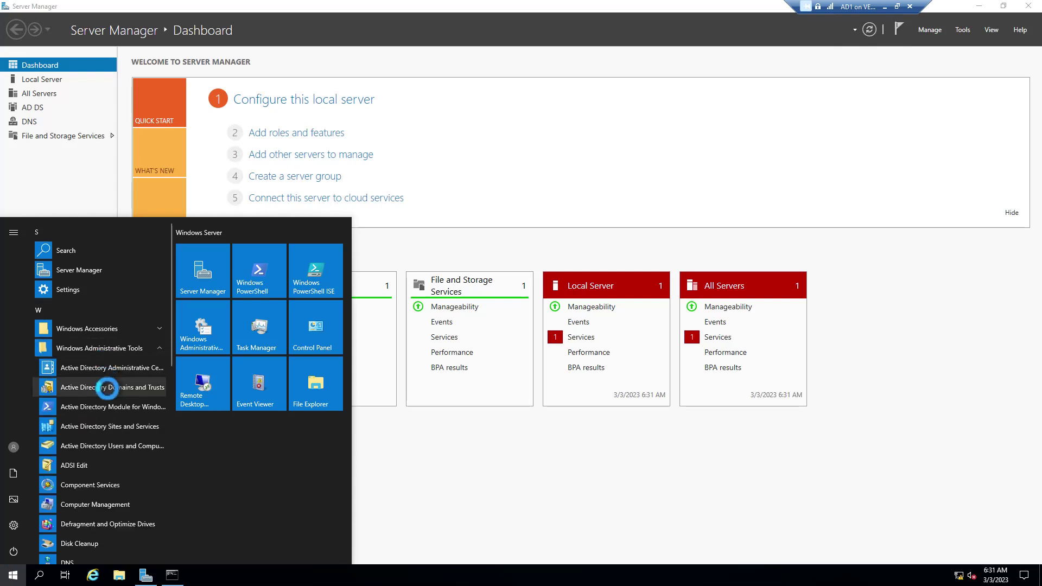
left_click(98, 446)
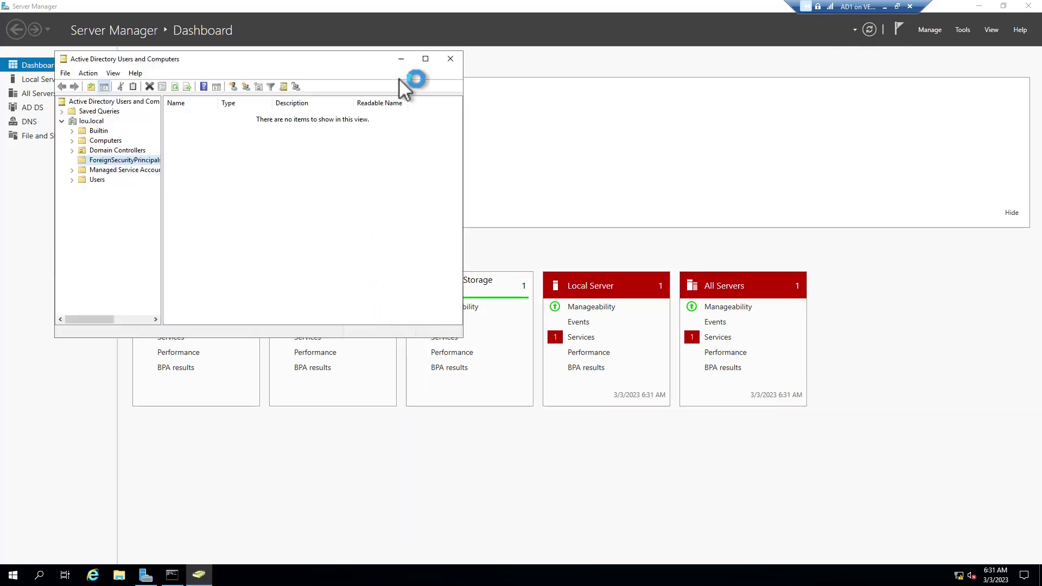
left_click(427, 59)
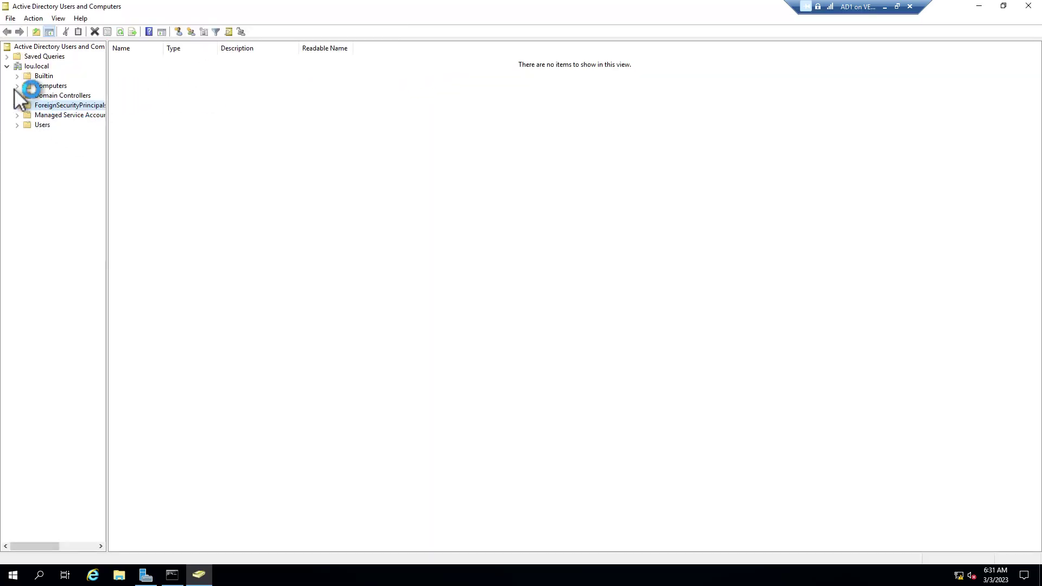
left_click(47, 95)
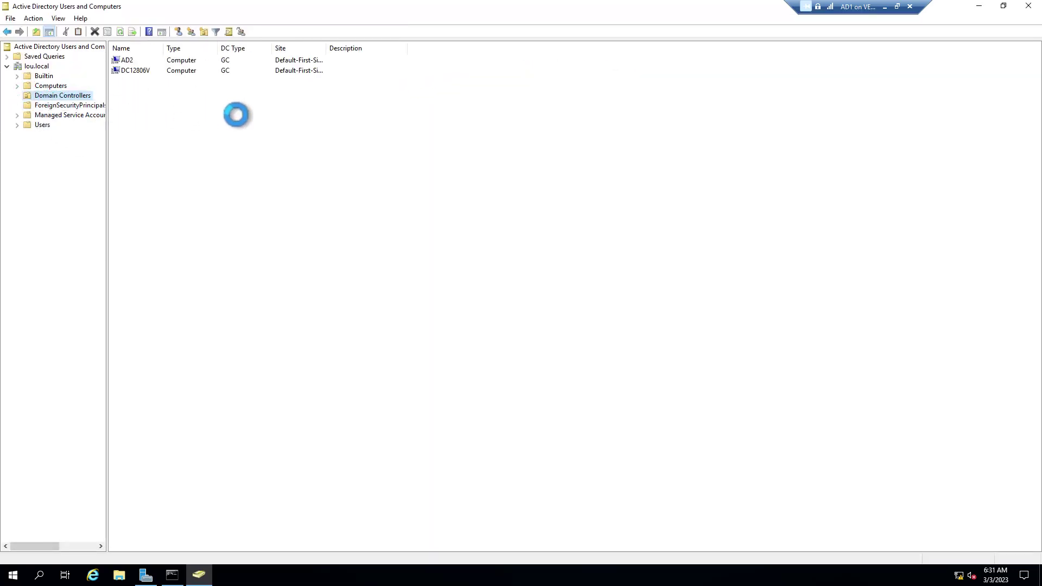